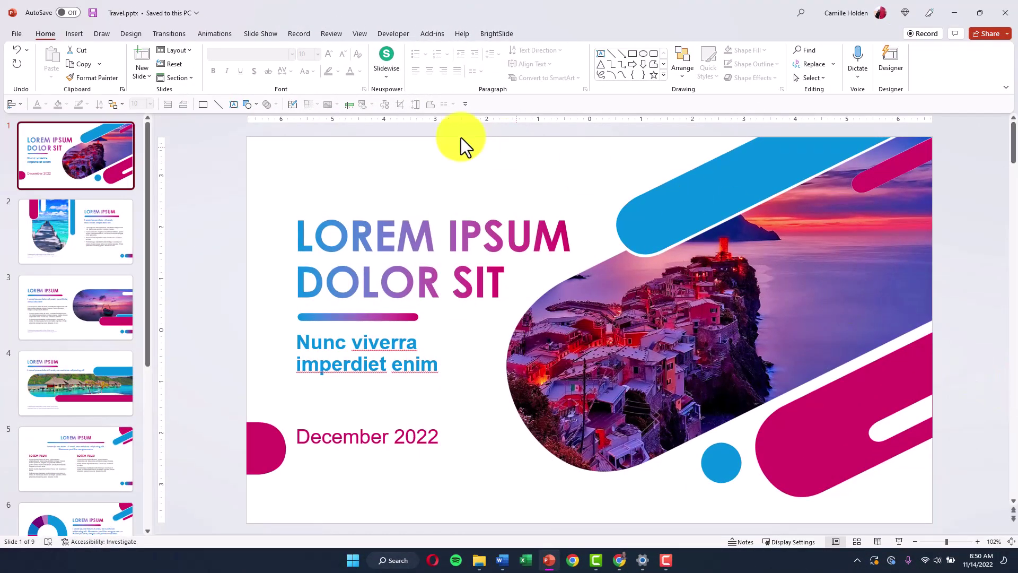
- Move from the title slide through slide 2 to slide 3, which has the 'LOREM IPSUM' heading and an empty badge
click(206, 215)
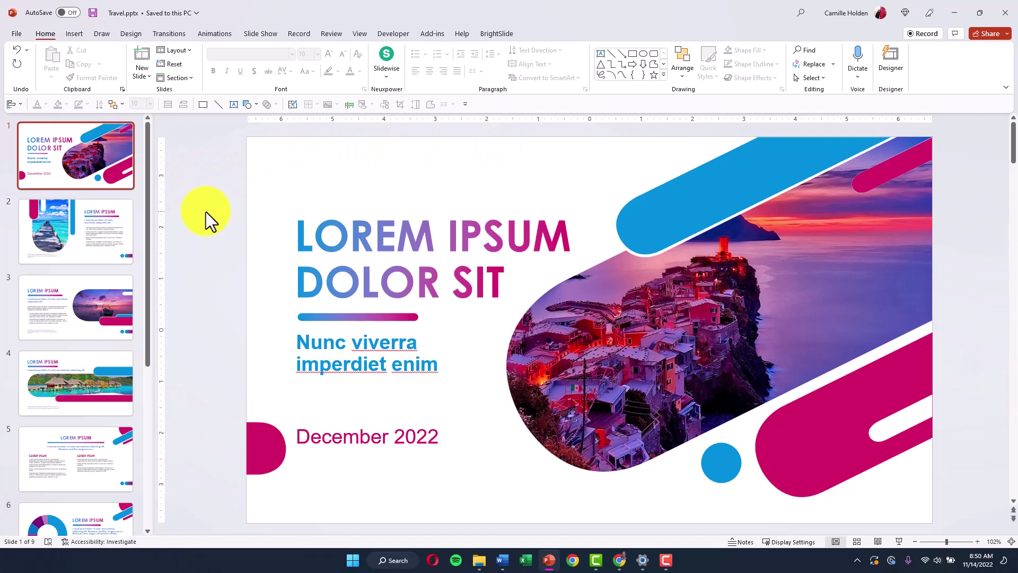
click(127, 223)
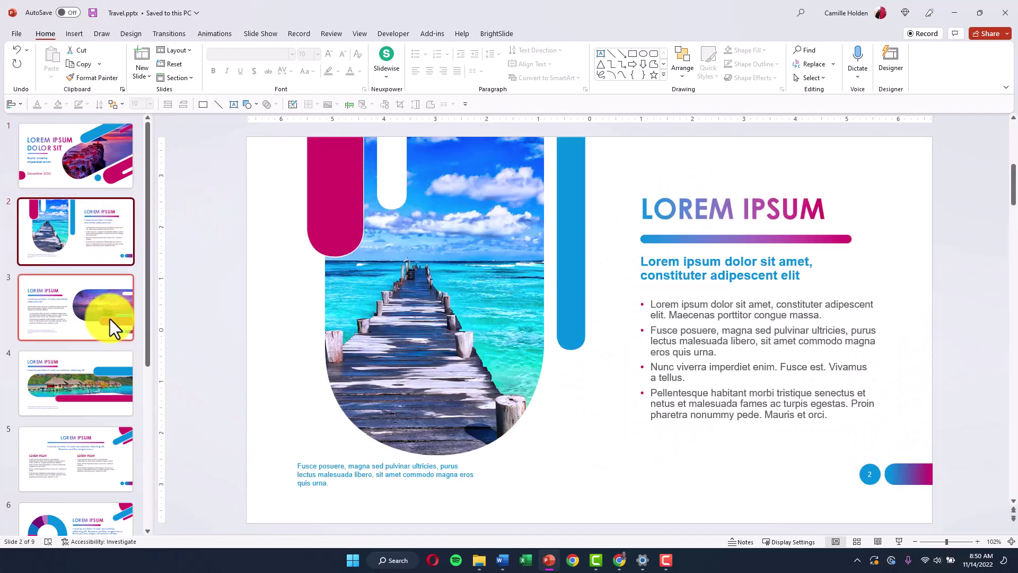
click(114, 328)
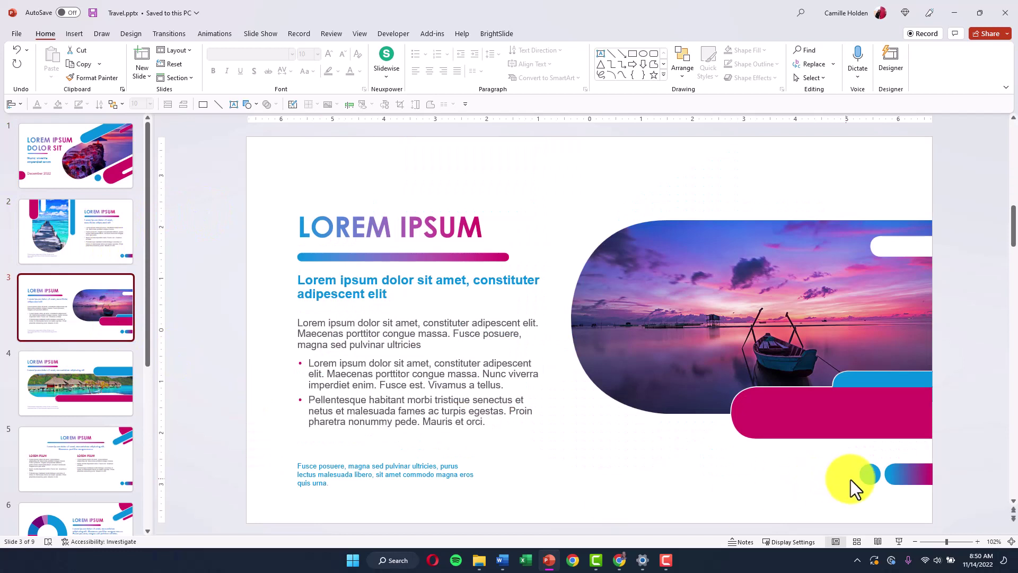
click(852, 480)
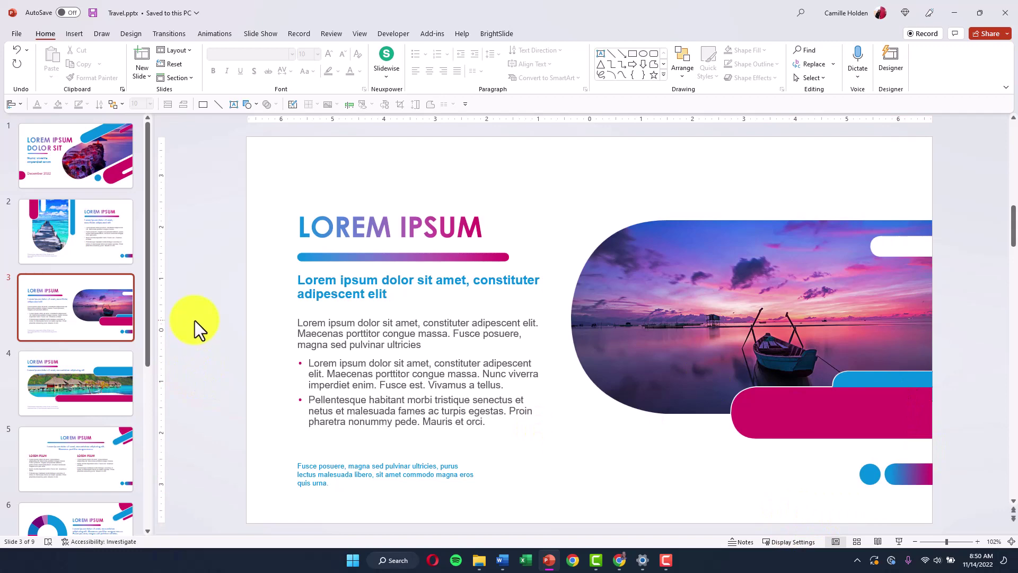
- Turn on Slide number in Header & Footer and apply it to all slides
click(82, 34)
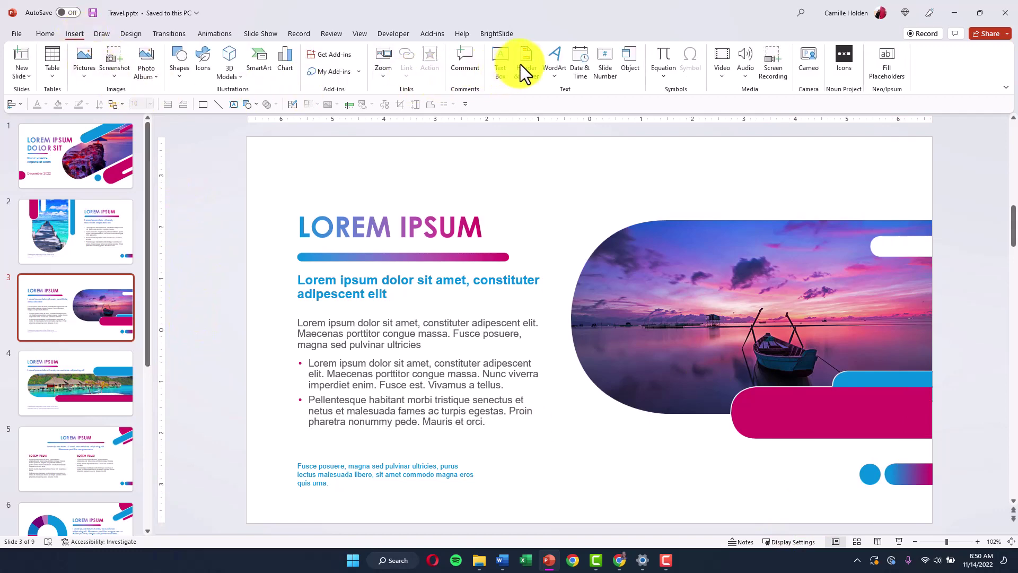
click(520, 65)
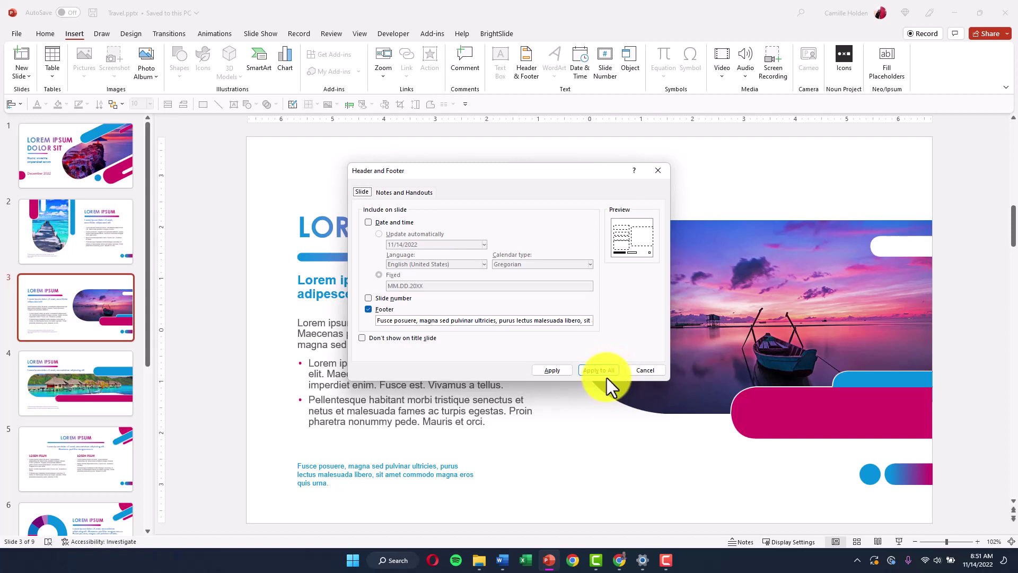
click(399, 300)
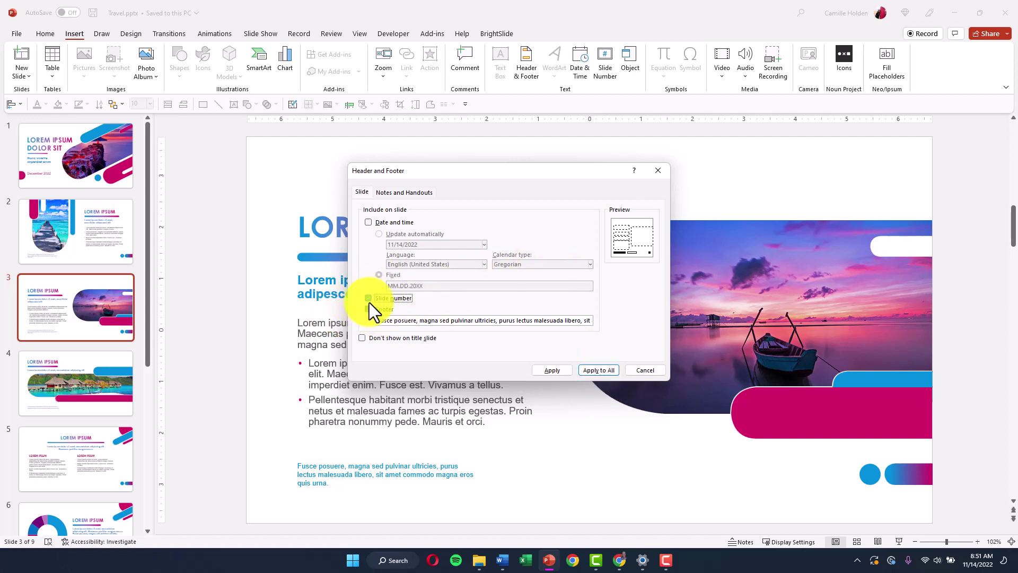
click(600, 373)
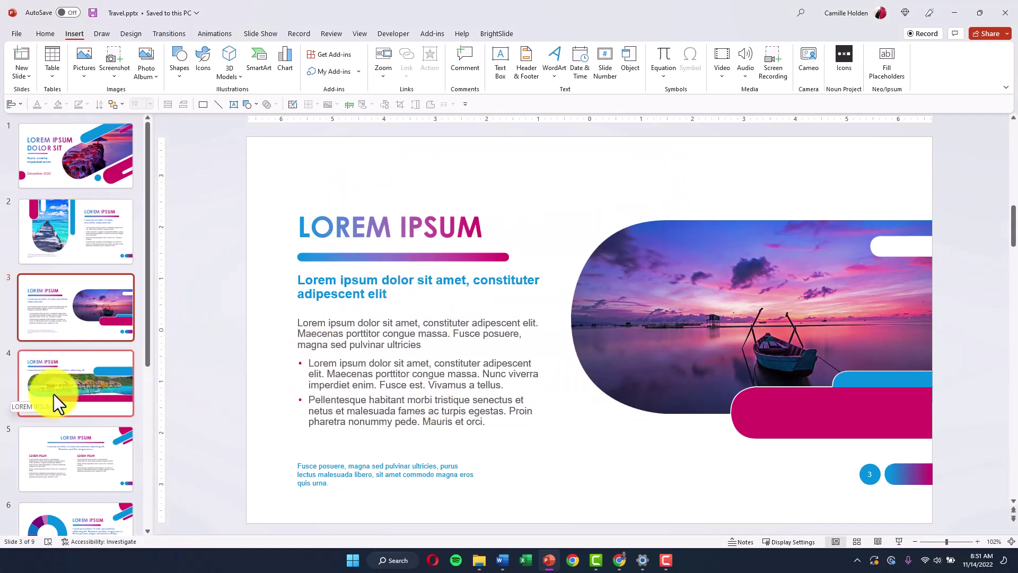
scroll(54, 394, down, 2)
- Show slide 5, then switch to Slide Master view with the Office Theme master selected
click(81, 361)
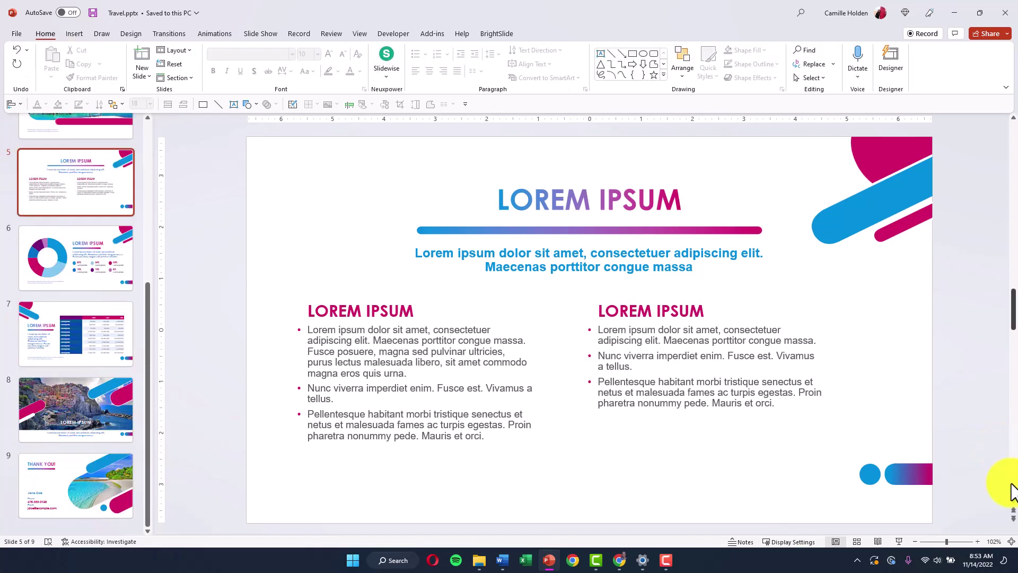
click(360, 33)
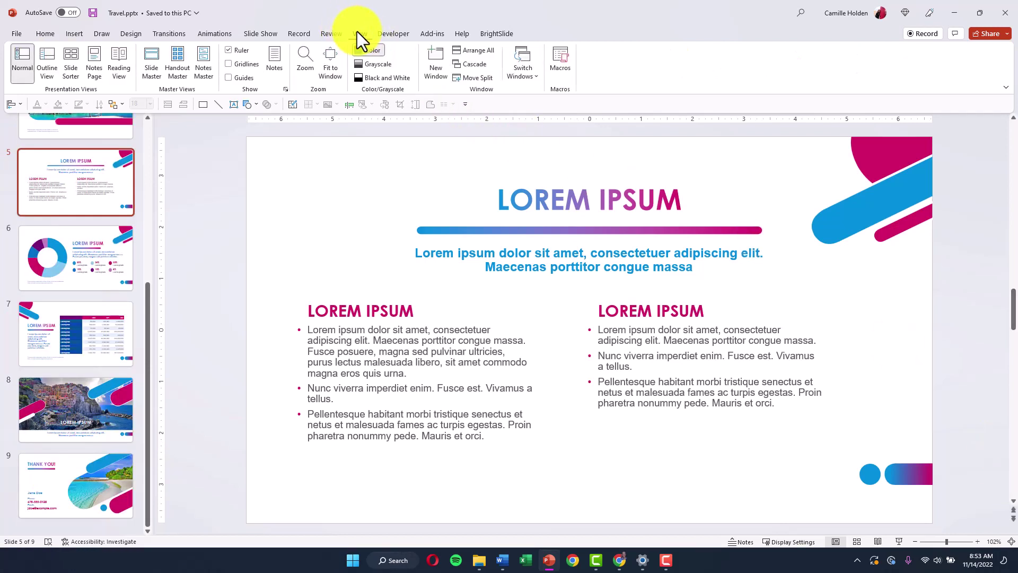
click(155, 59)
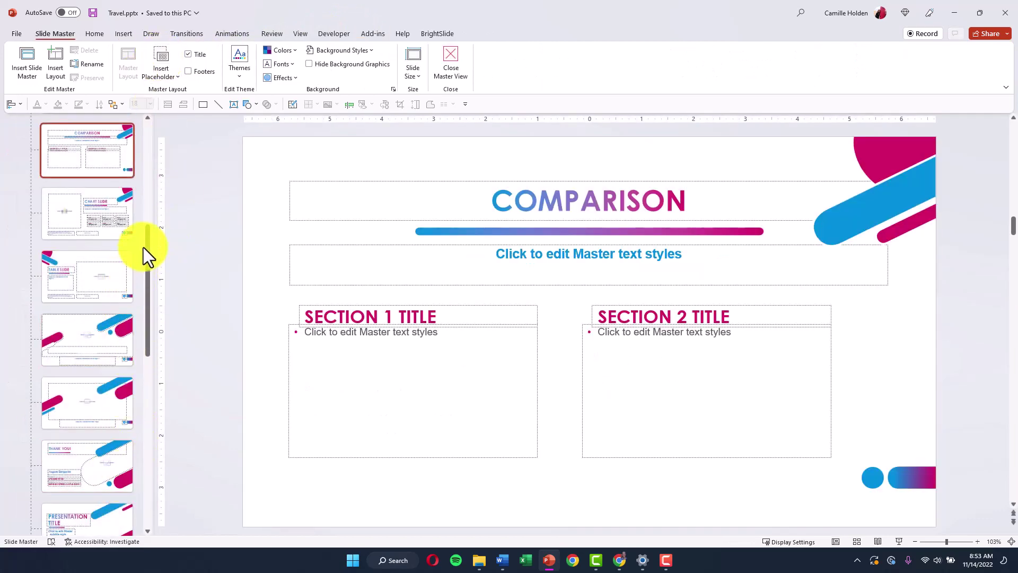
drag(150, 237, 140, 98)
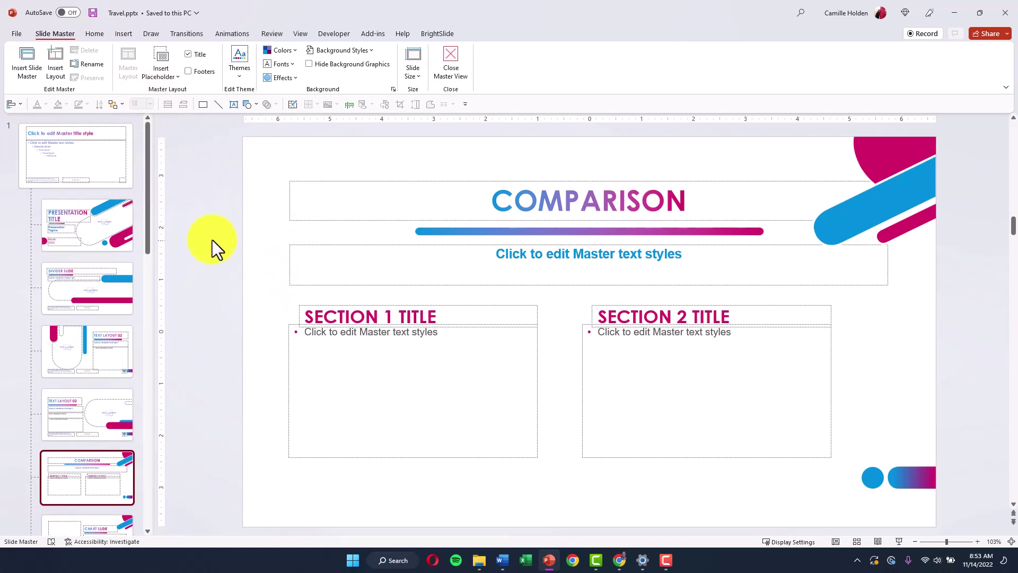
click(112, 170)
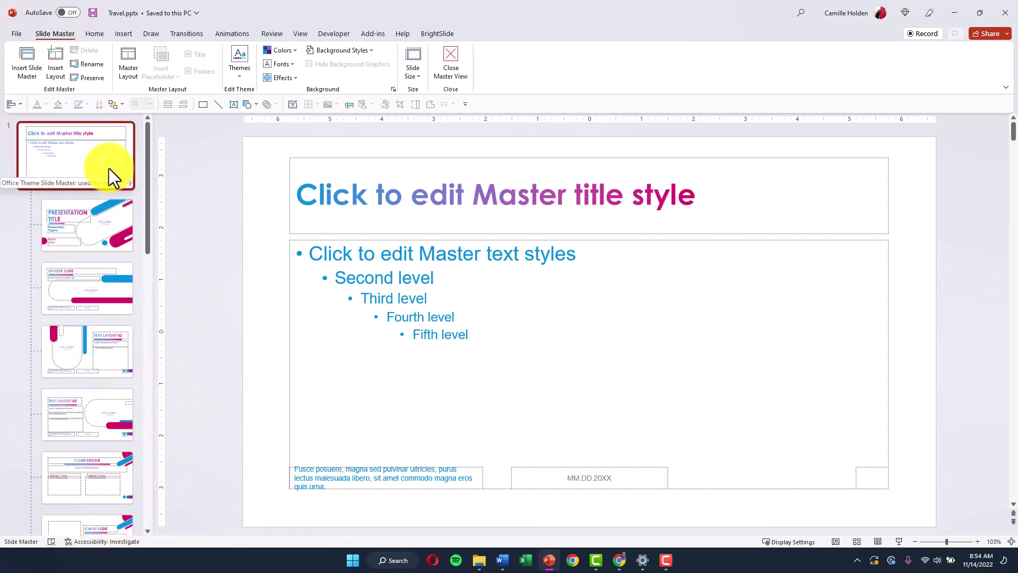
- Test-move the master's bottom-right slide-number placeholder, then undo the move with Ctrl+Z
click(878, 477)
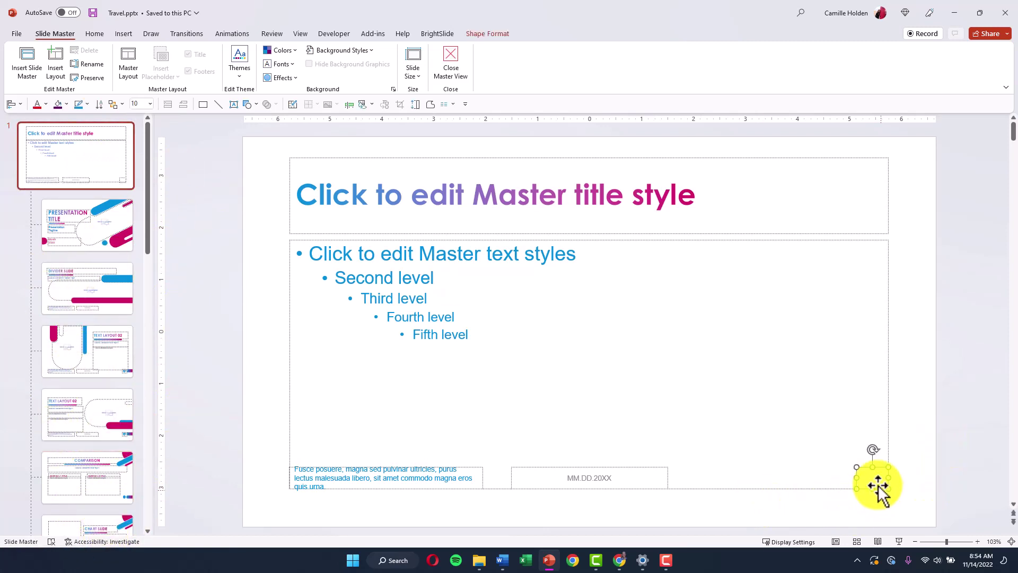
drag(881, 476, 982, 372)
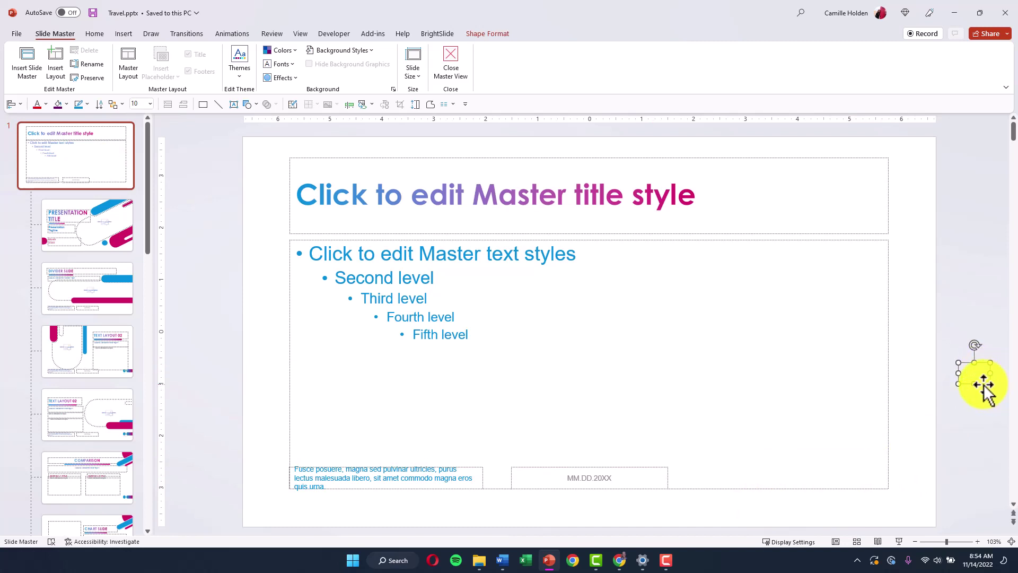
key(ctrl+z)
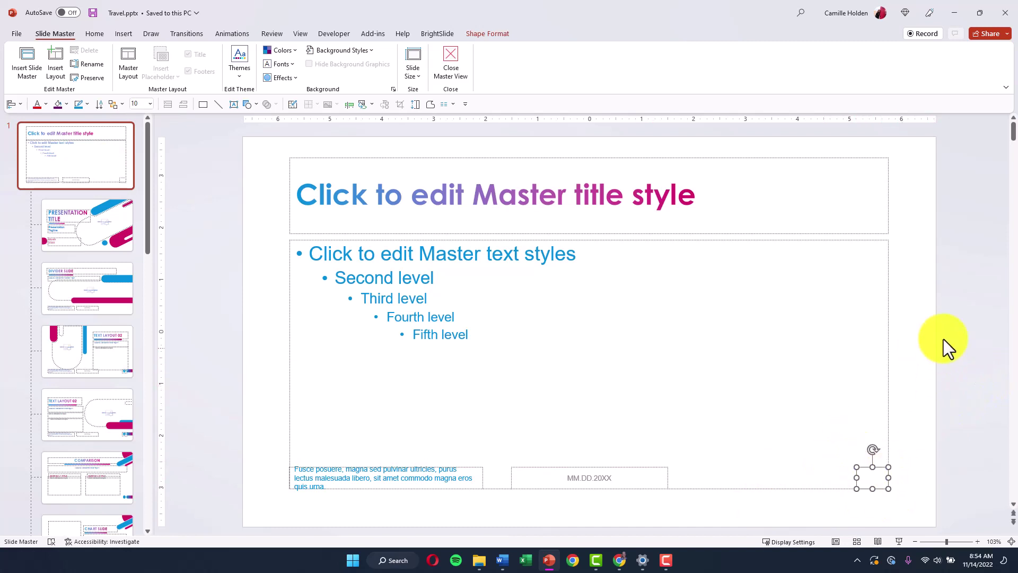
click(944, 342)
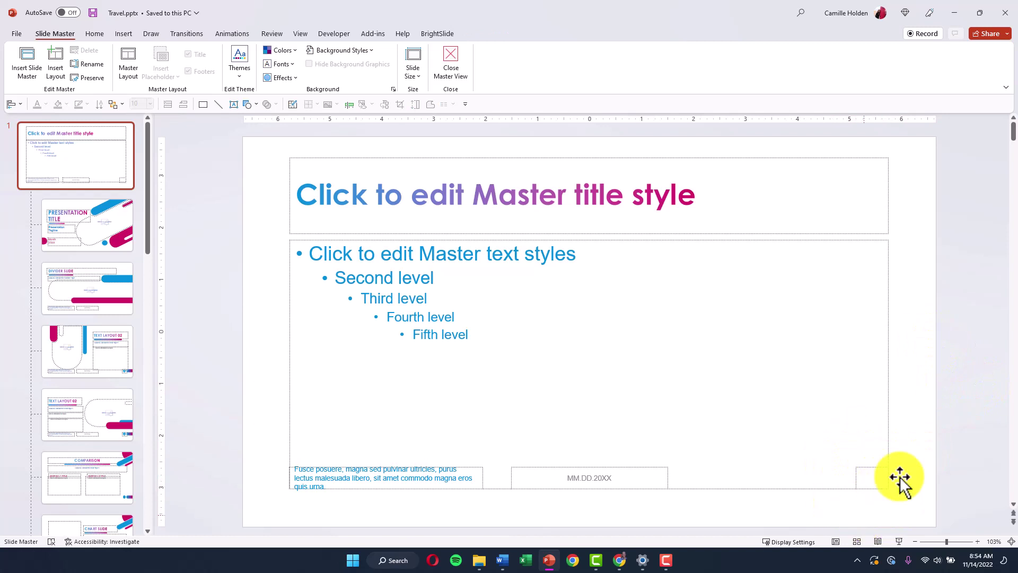
drag(951, 448, 826, 499)
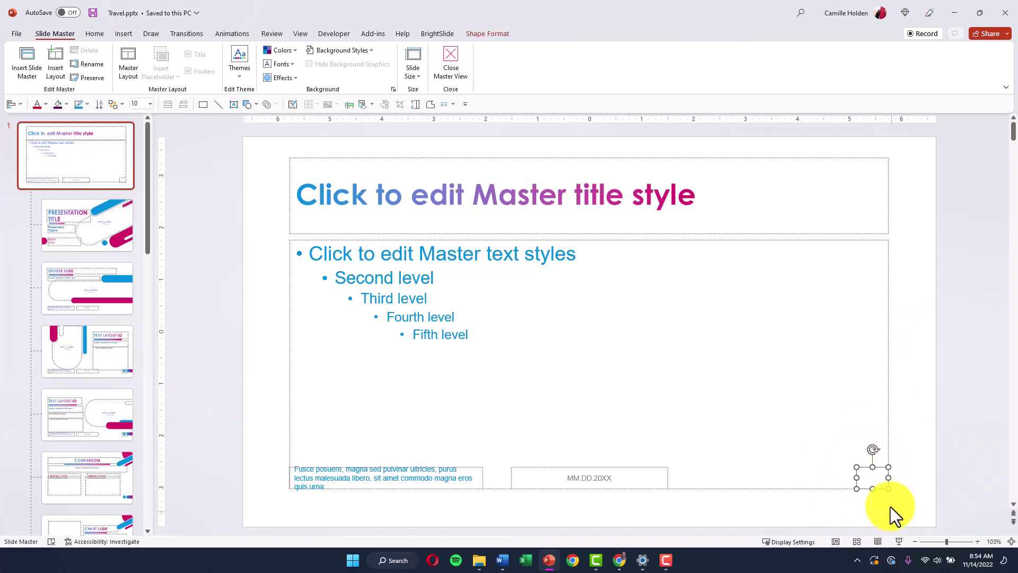
click(230, 251)
- Step through the Presentation Title and Divider Slide layouts to the second Text Layout 02
click(109, 231)
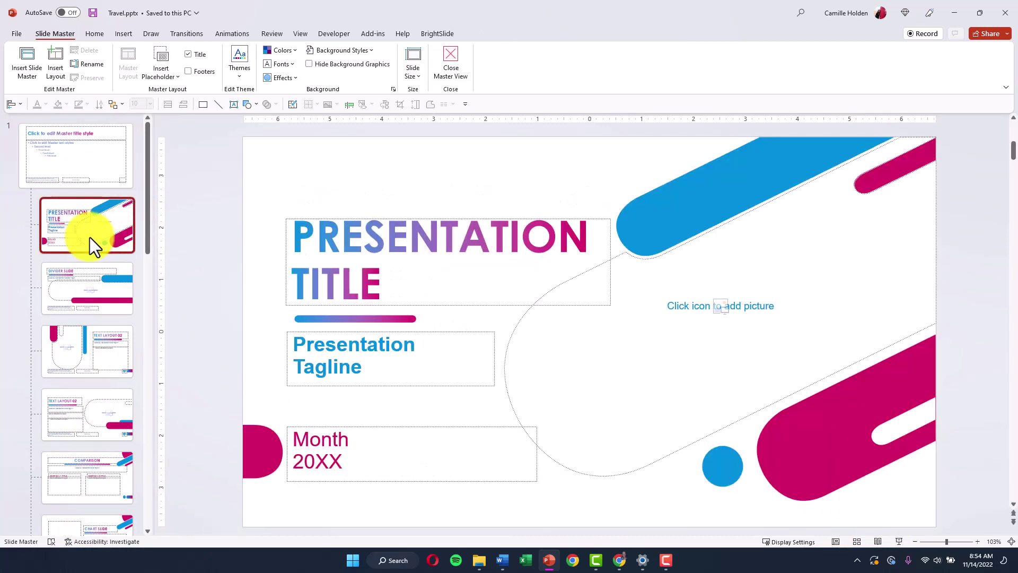
drag(973, 415, 720, 527)
scroll(1006, 432, down, 1)
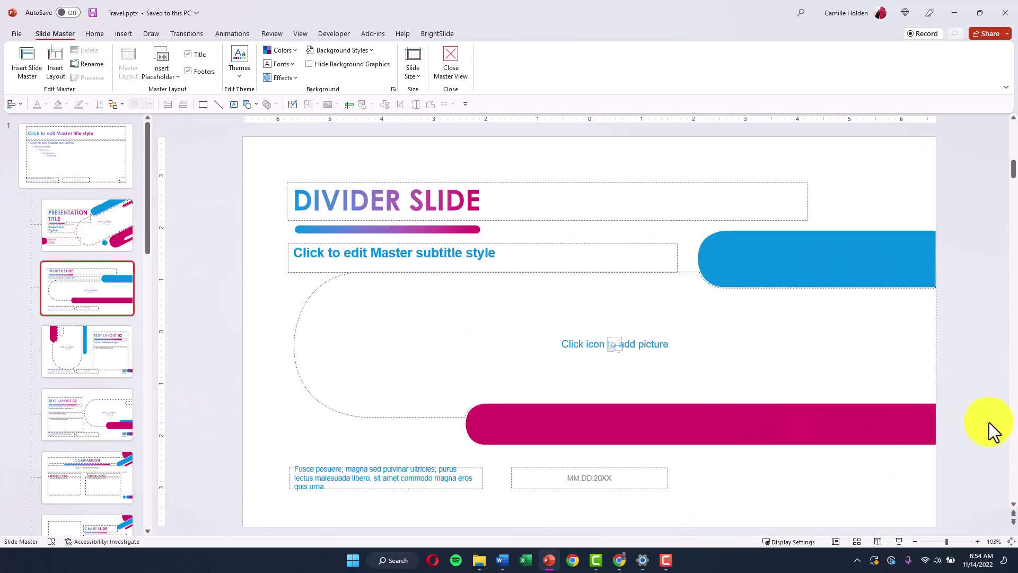
drag(989, 422, 663, 526)
click(110, 363)
scroll(110, 365, down, 3)
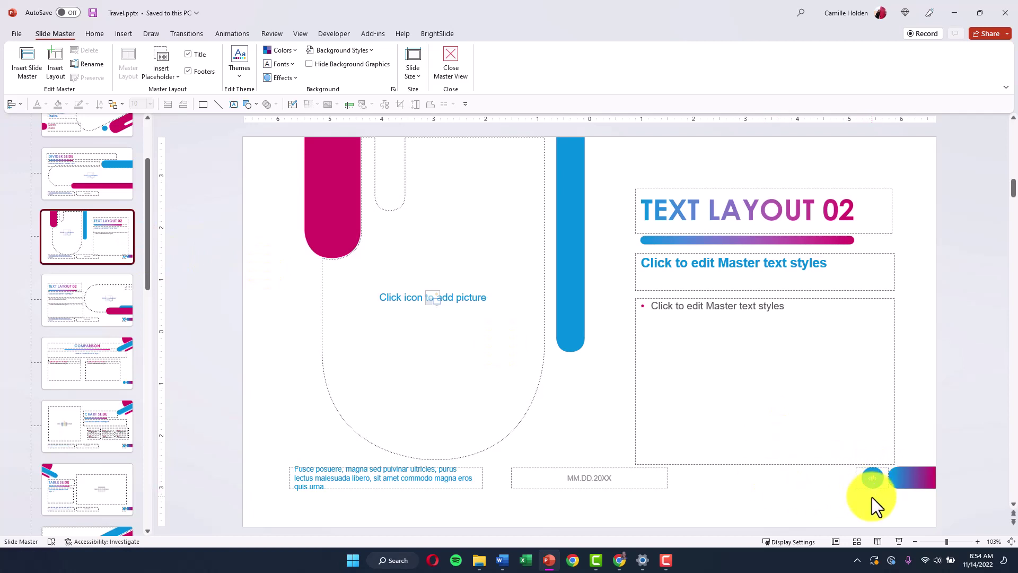
click(113, 315)
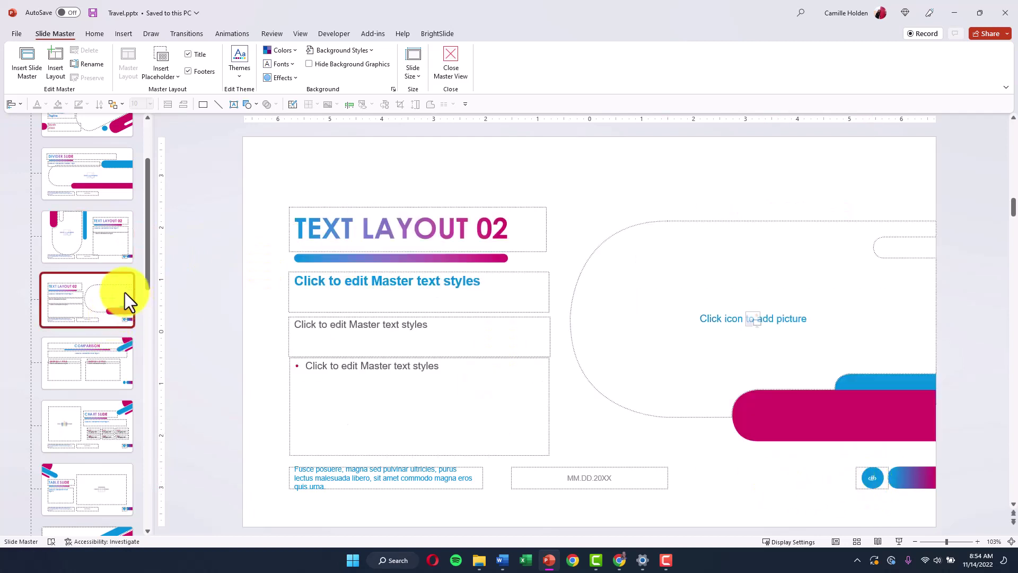
- Switch on Footers for the Comparison layout, adding the slide-number badge placeholder
click(123, 378)
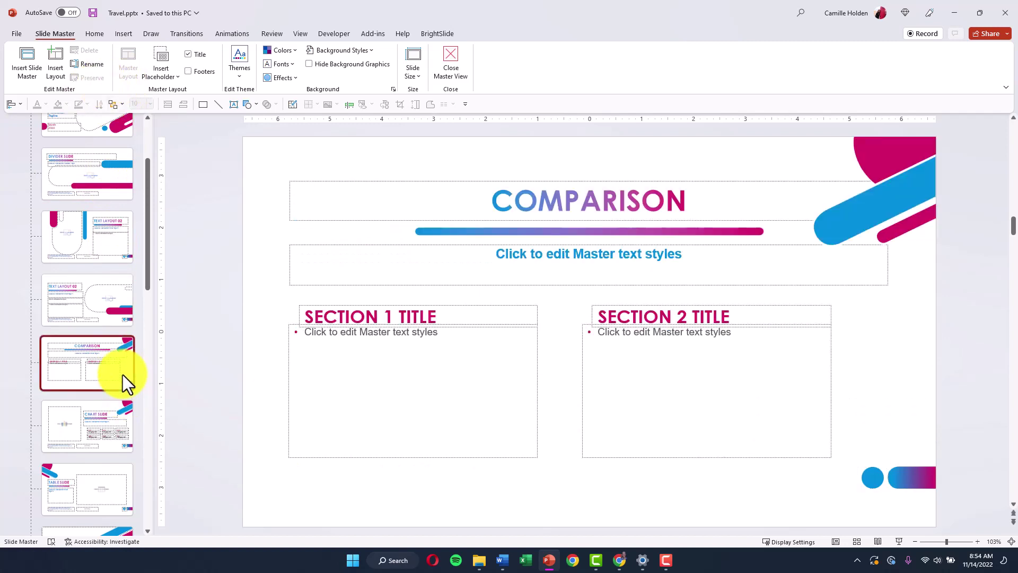
click(863, 479)
click(982, 431)
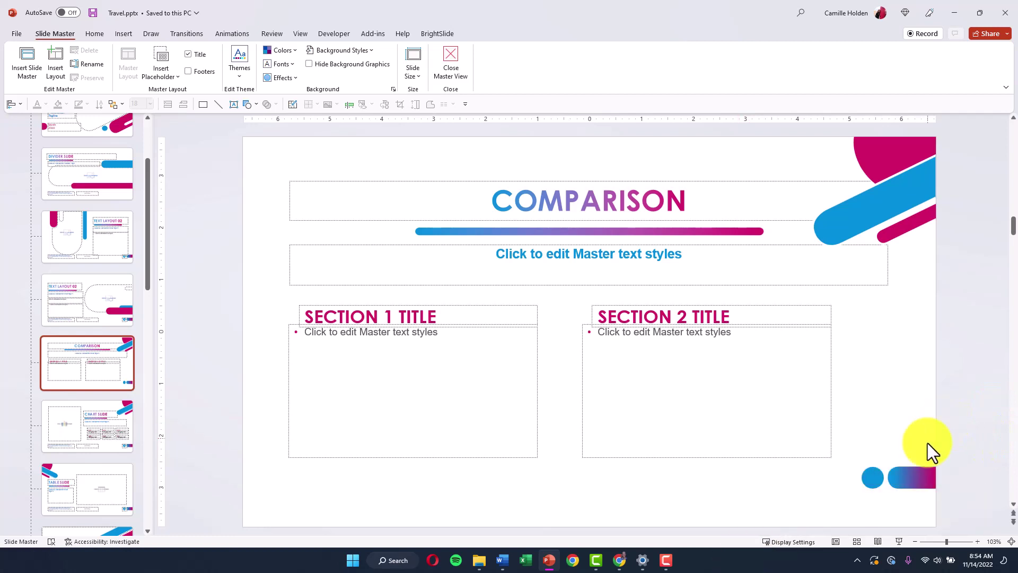
click(191, 74)
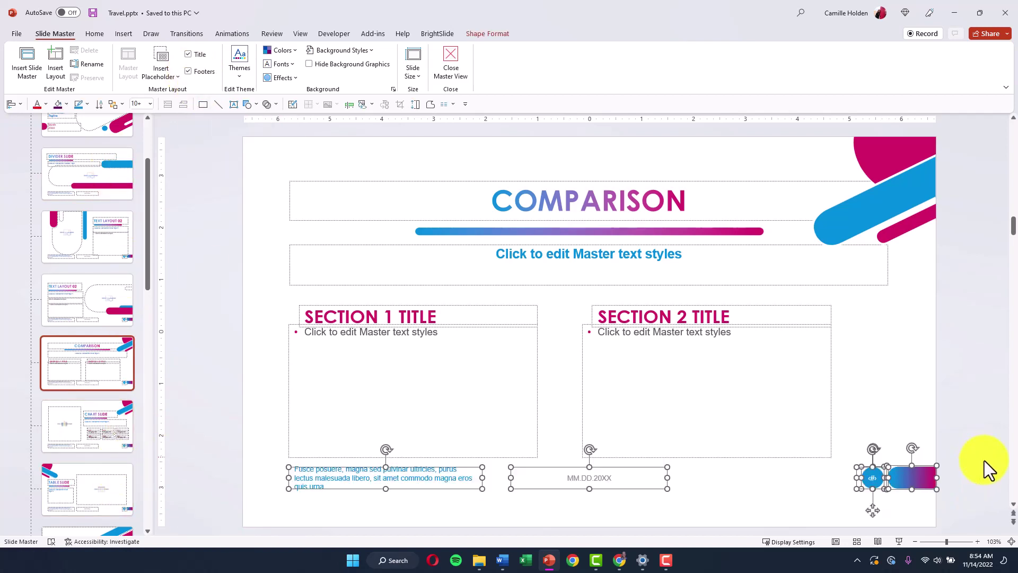
drag(147, 265, 156, 166)
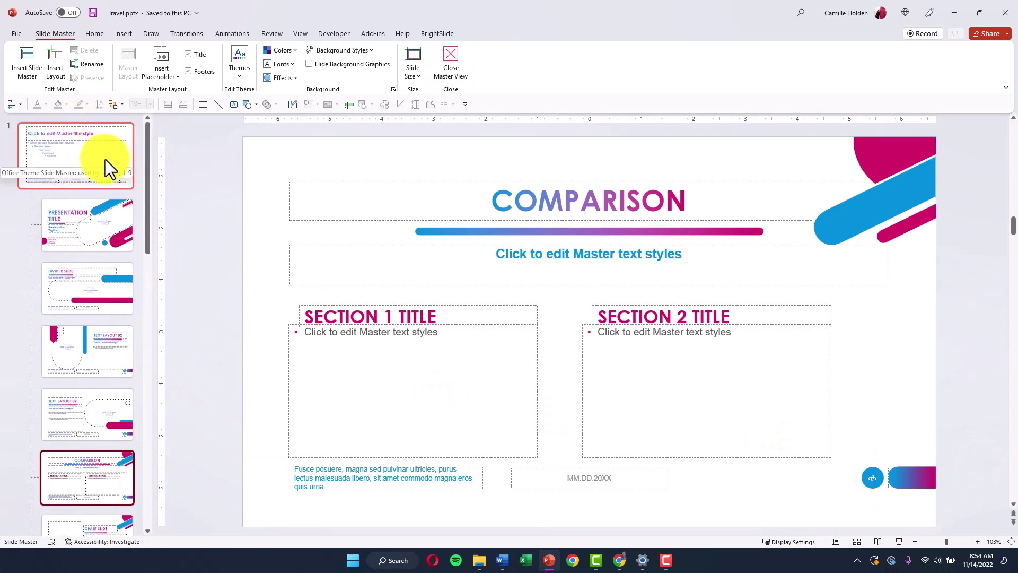
- Back in Normal view, apply slide number and footer, with Date and time off, to all slides
click(462, 64)
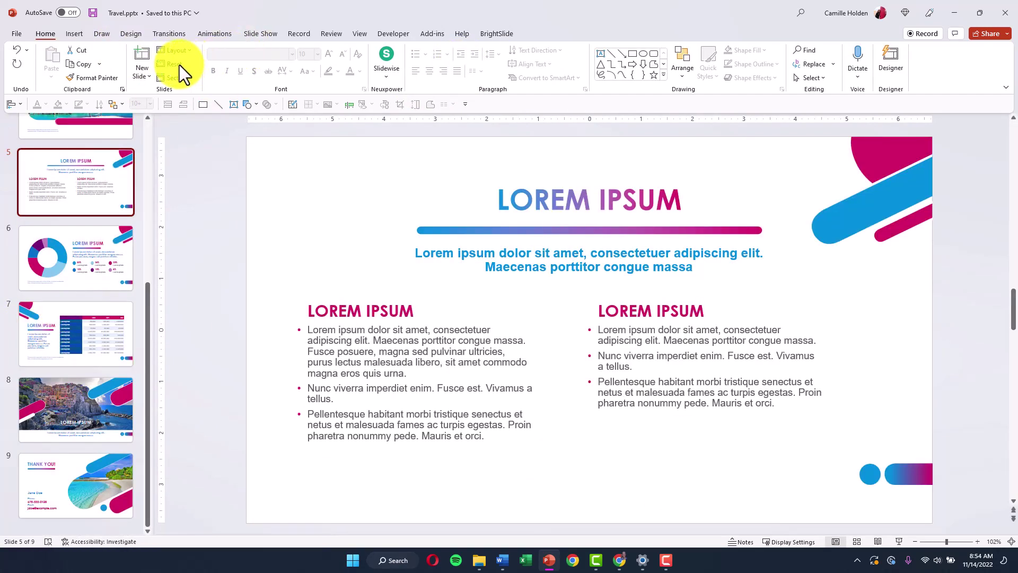
click(470, 172)
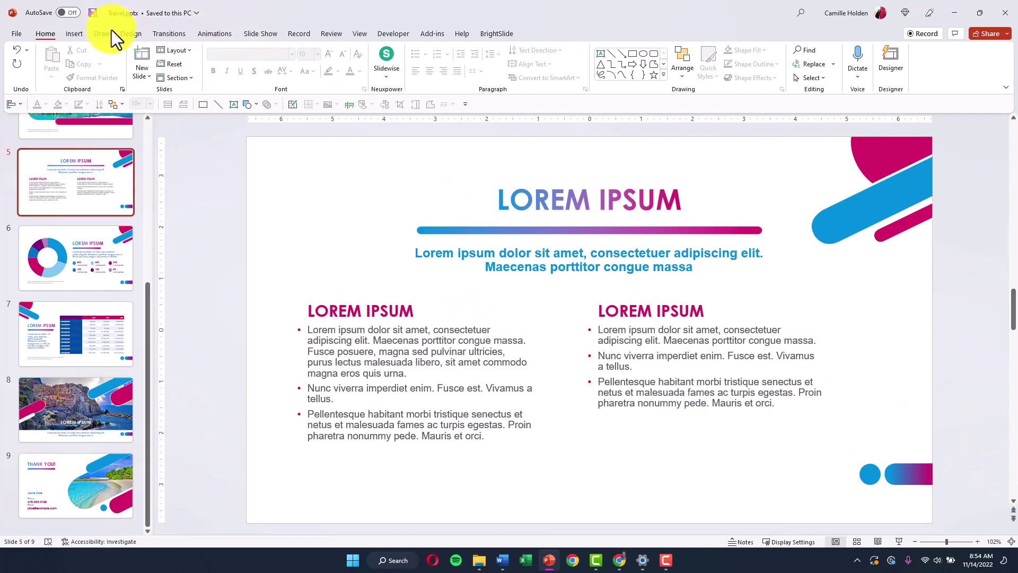
click(71, 35)
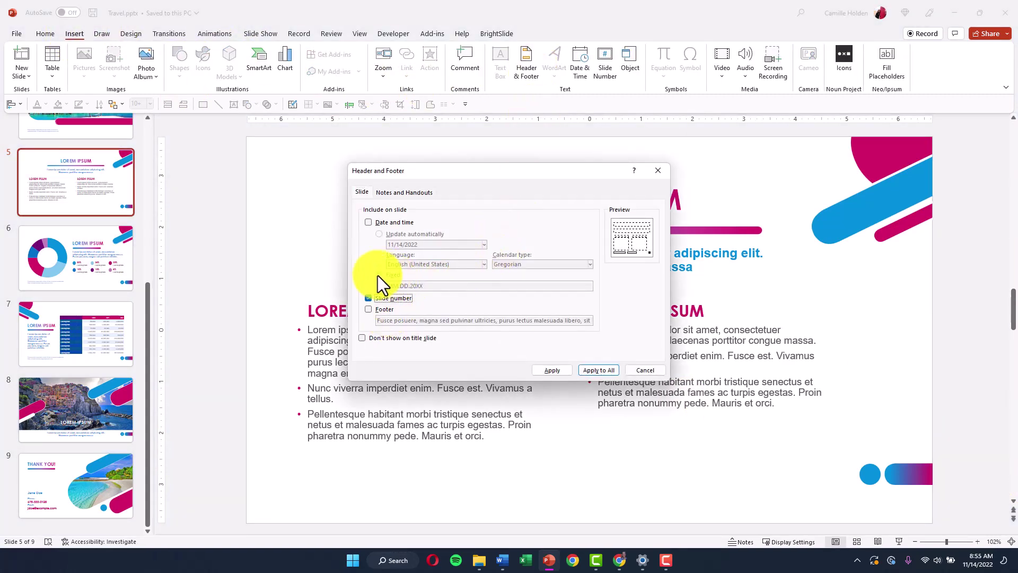
click(370, 309)
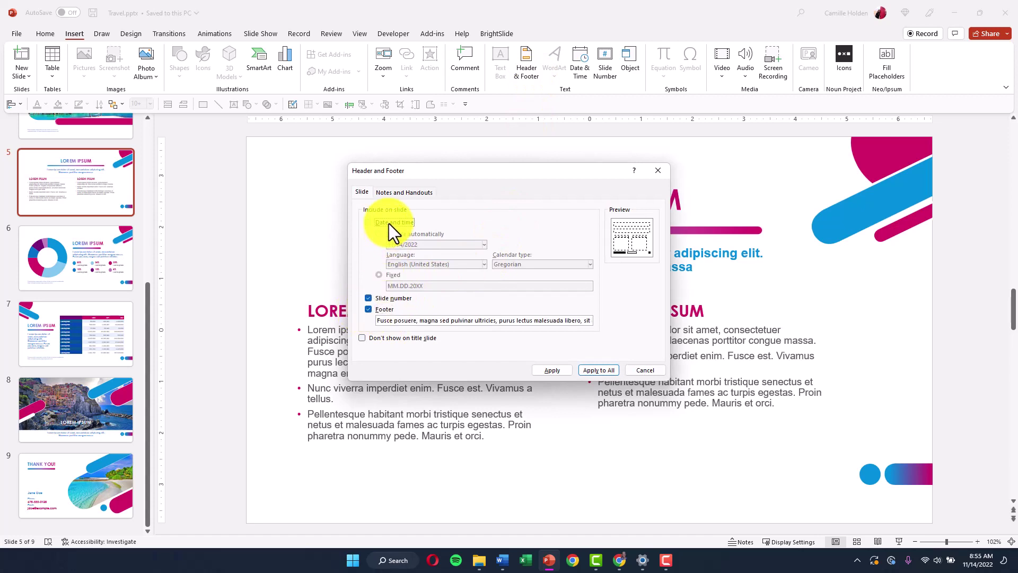
click(388, 223)
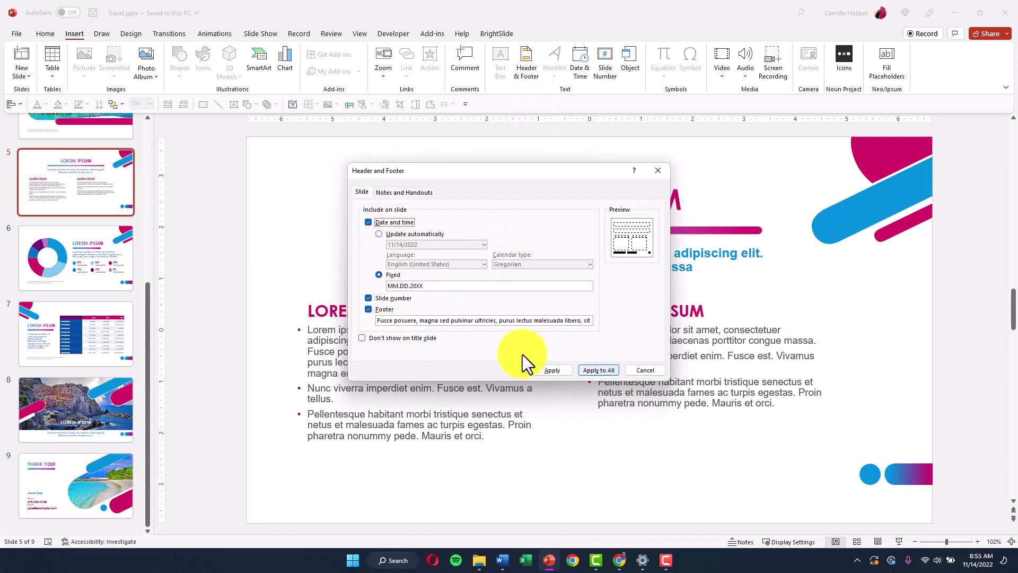
click(368, 222)
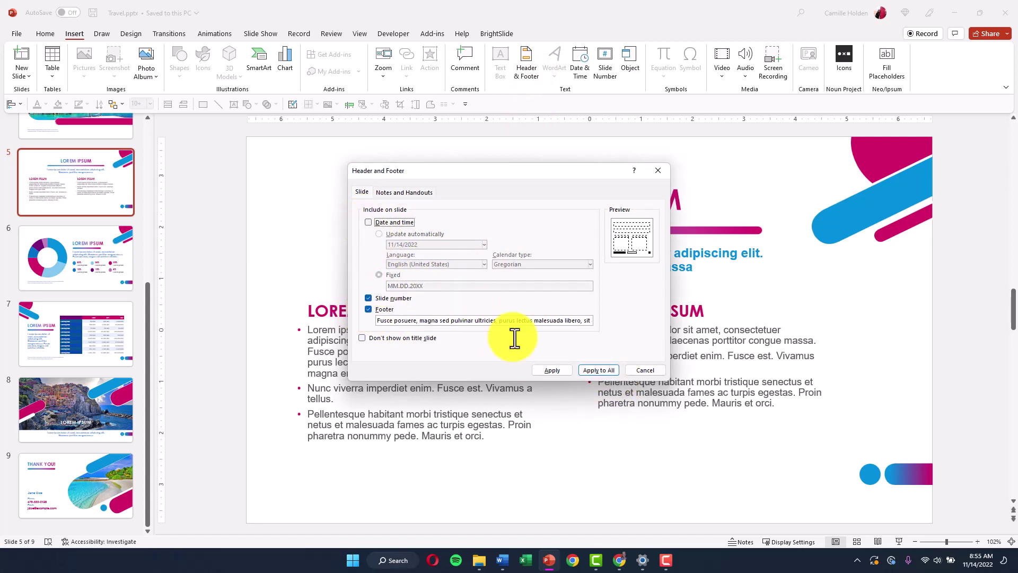
click(605, 373)
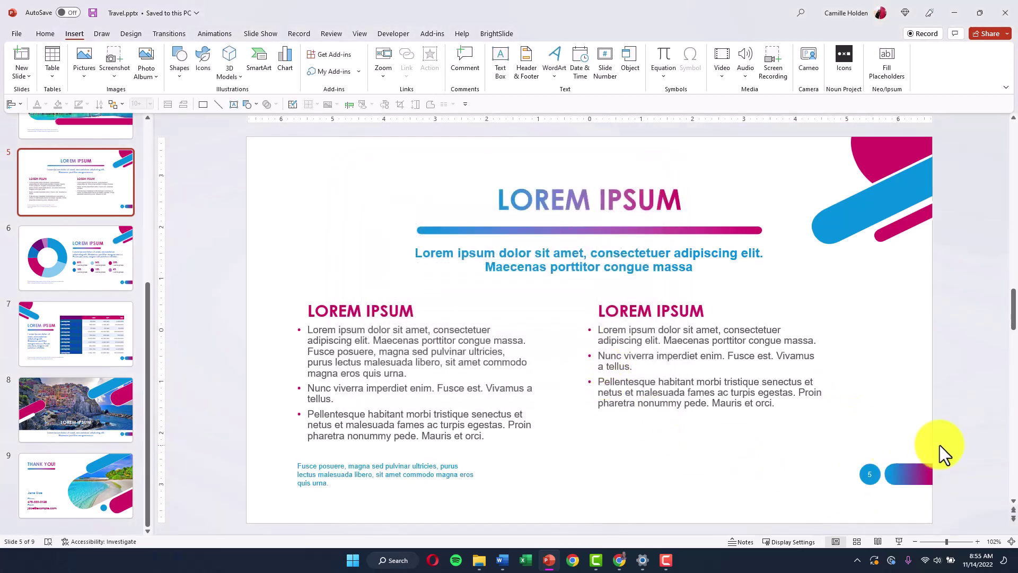
drag(965, 436, 834, 495)
- Inspect the slide-number 5 circle and badge shapes on slide 5
click(956, 482)
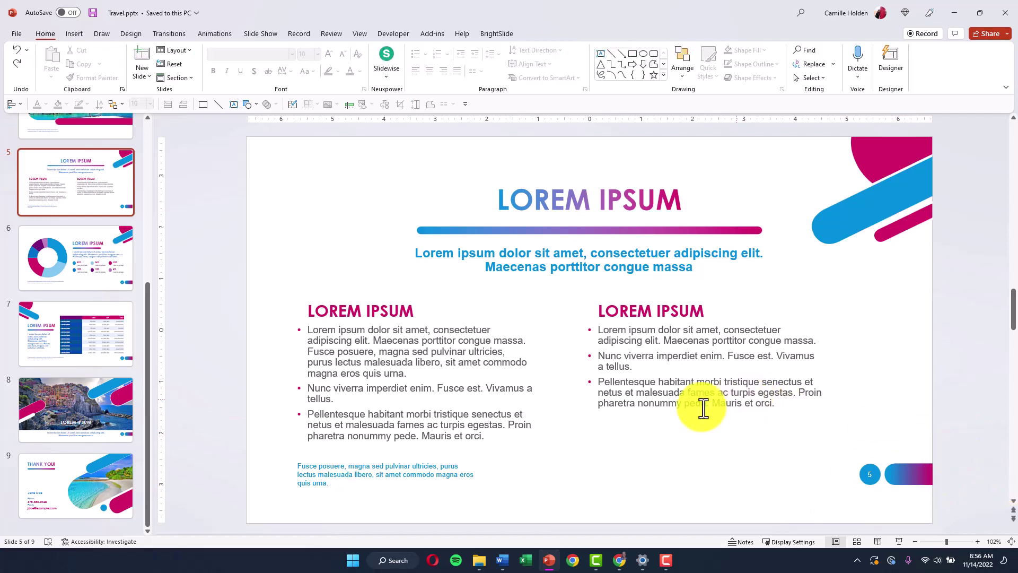
drag(942, 435, 800, 522)
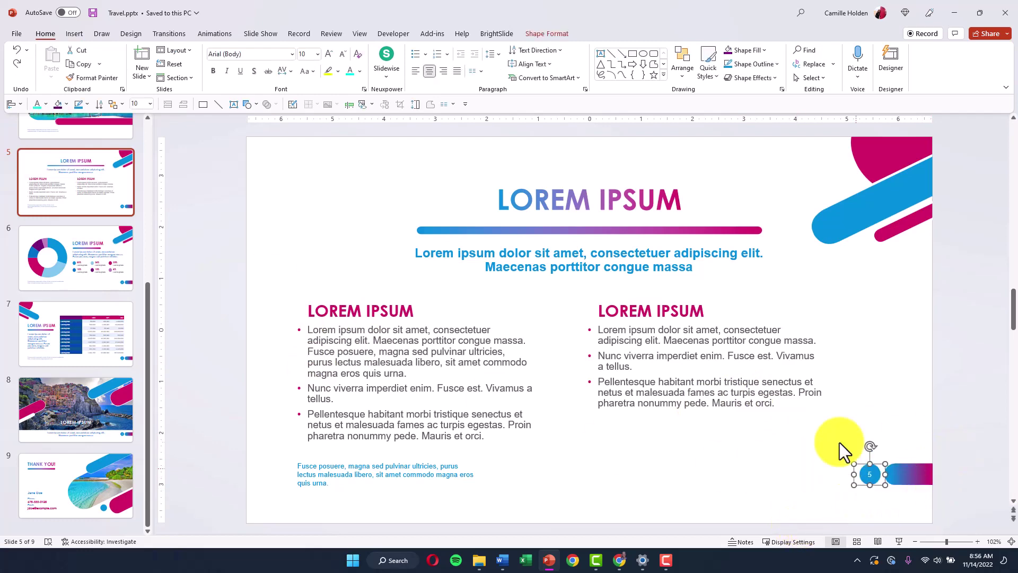
click(975, 433)
- Open Slide Master with Alt+W, M and compare the master's and Text Layout 02's number placeholders
key(alt+w)
key(m)
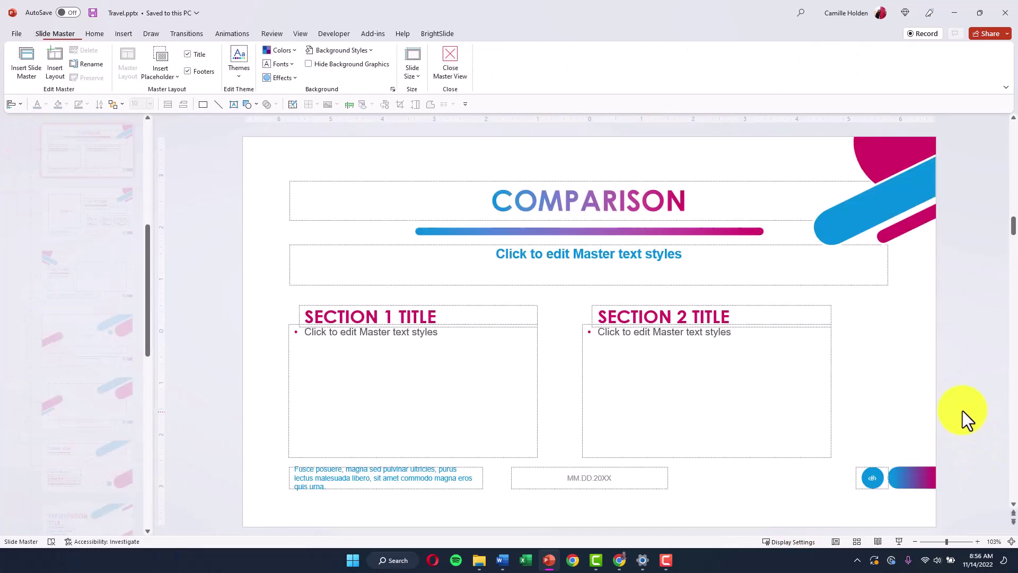
scroll(112, 307, up, 5)
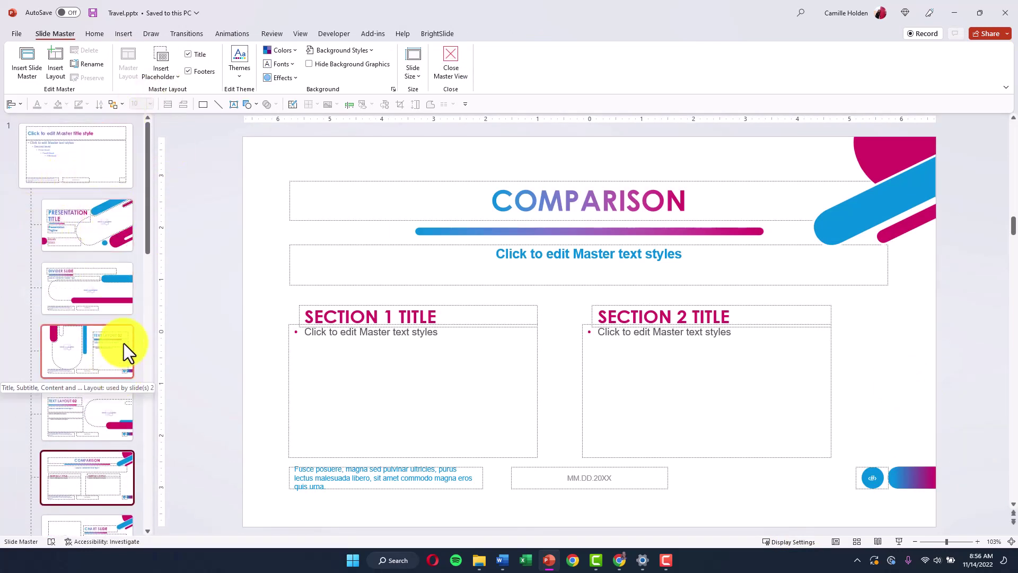
click(113, 164)
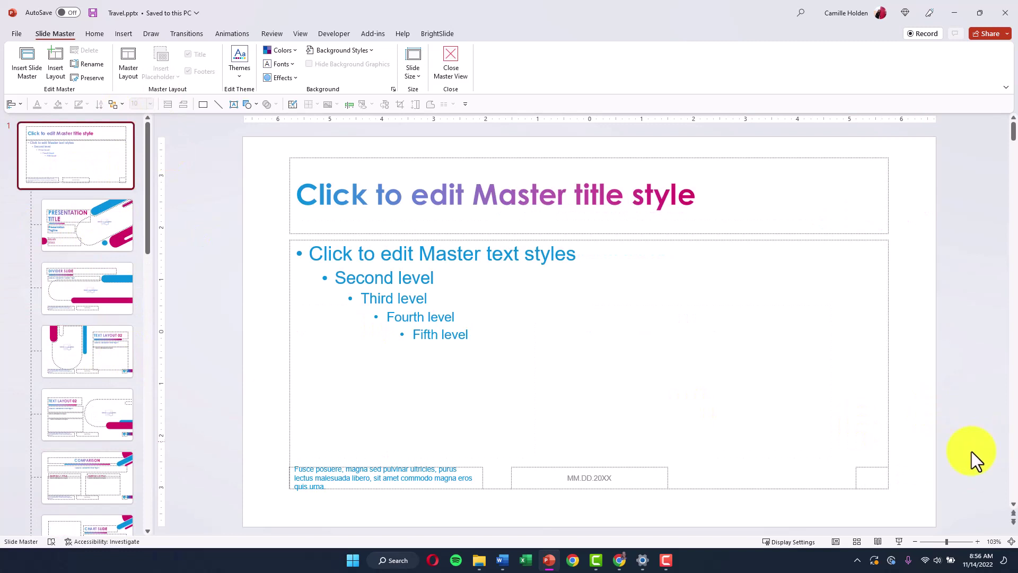
drag(990, 439, 830, 508)
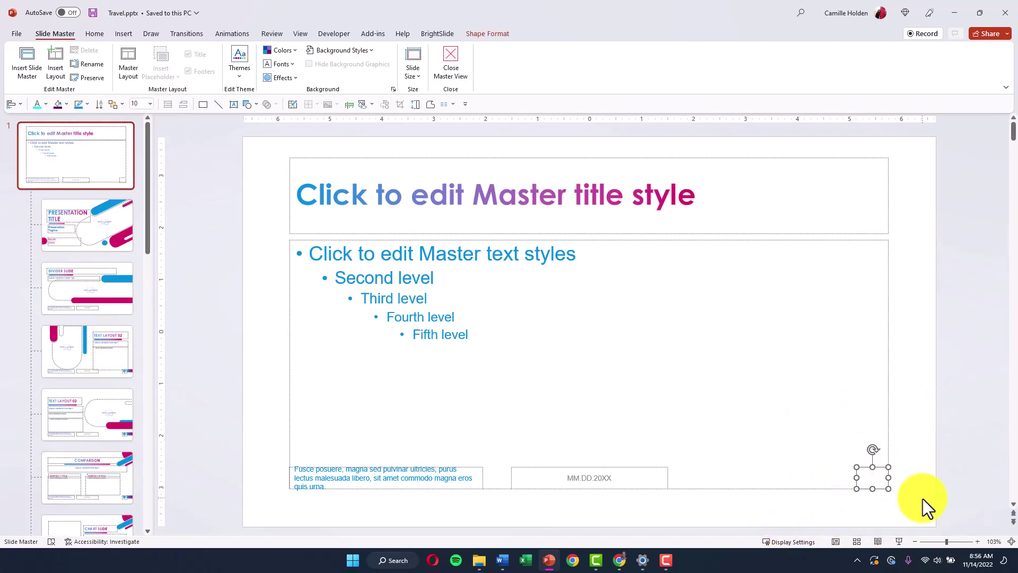
click(104, 336)
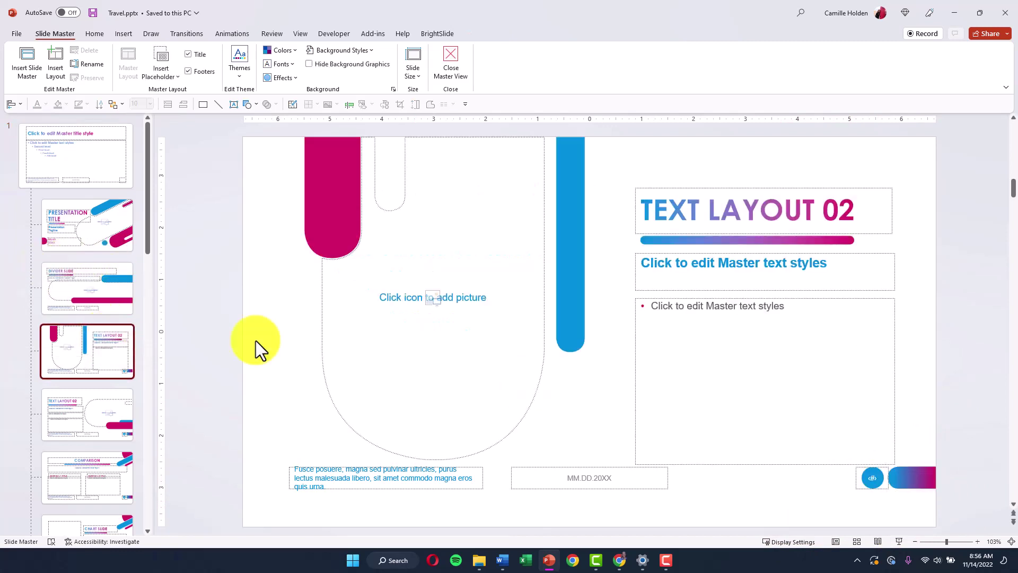
click(874, 481)
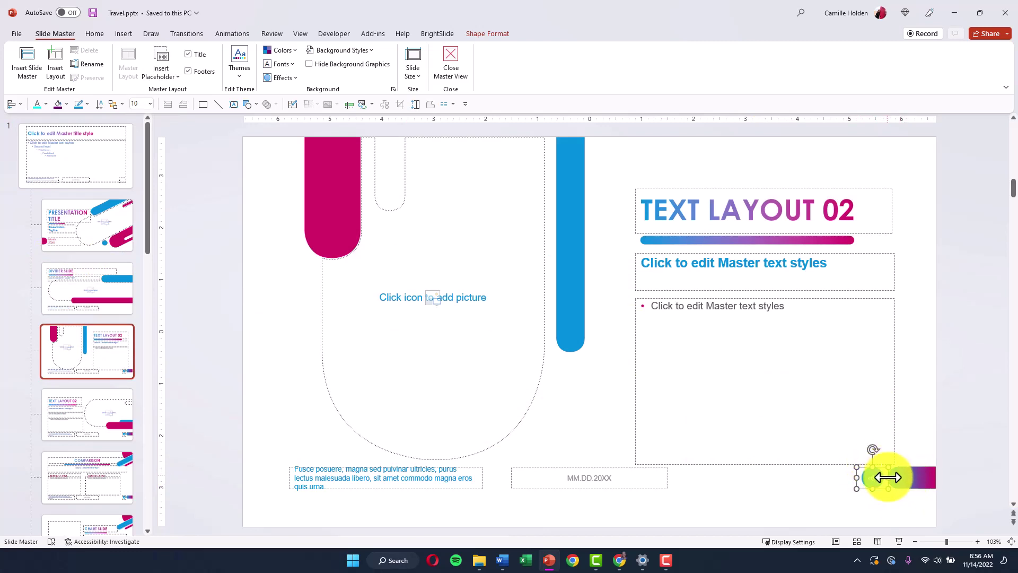
- Inspect the Text Layout 02 slide-number placeholder and the gradient bar's text field
click(870, 480)
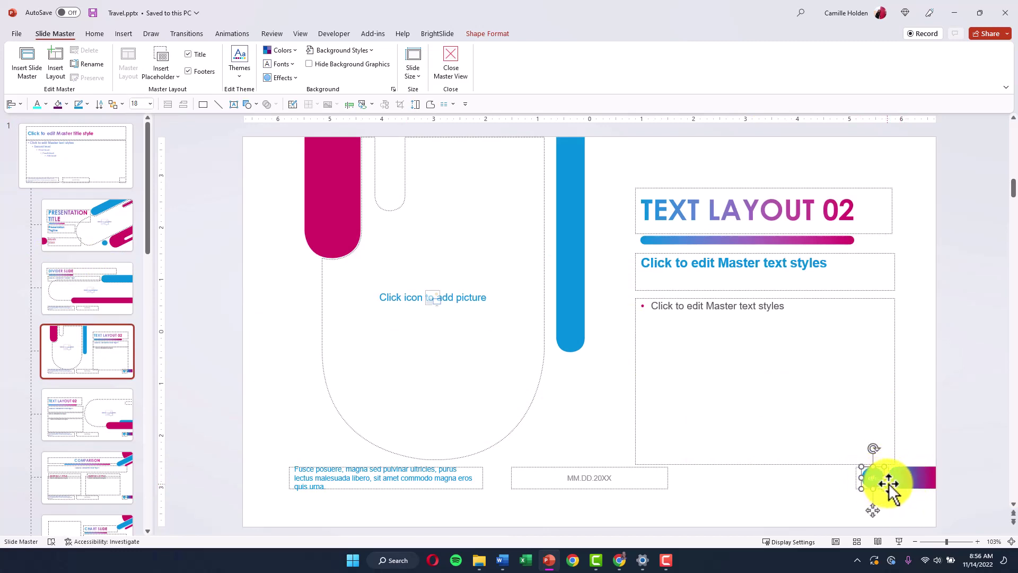
click(880, 485)
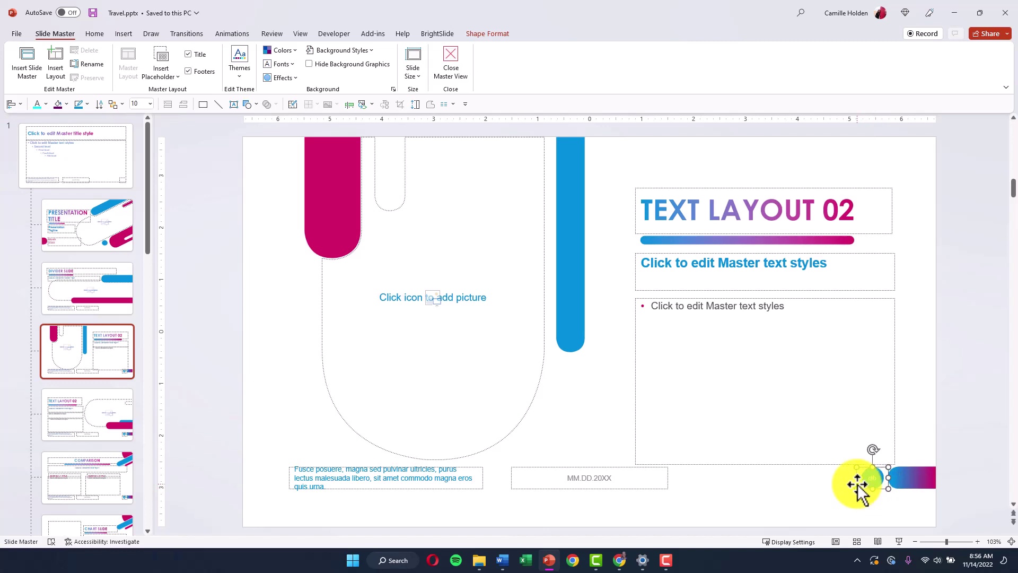
click(904, 483)
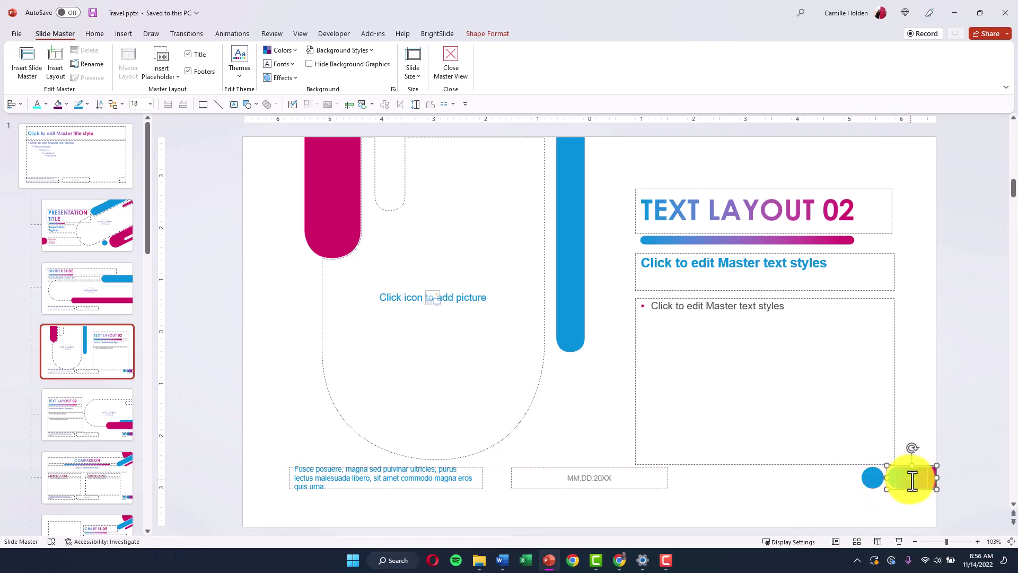
click(924, 483)
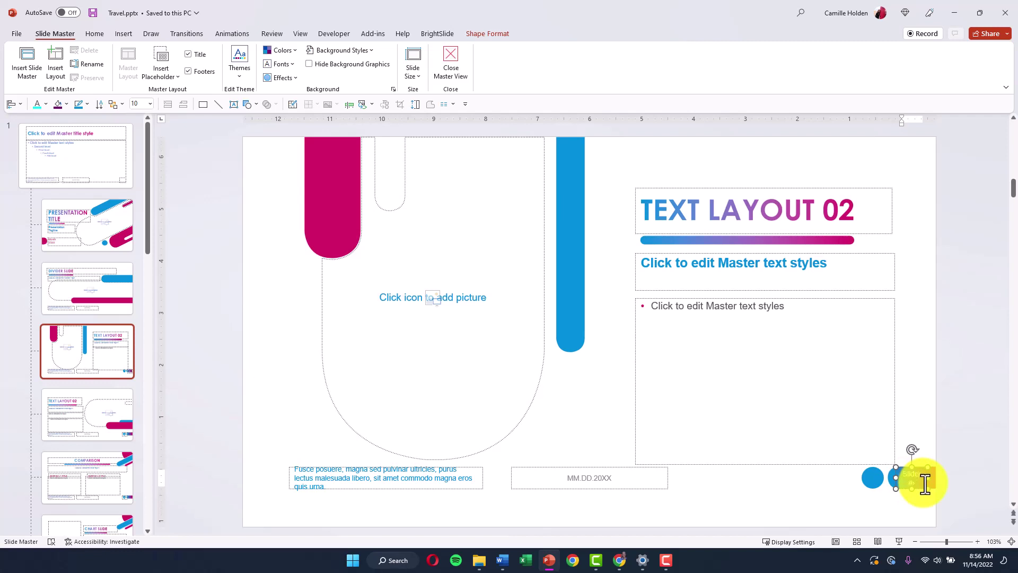
click(874, 483)
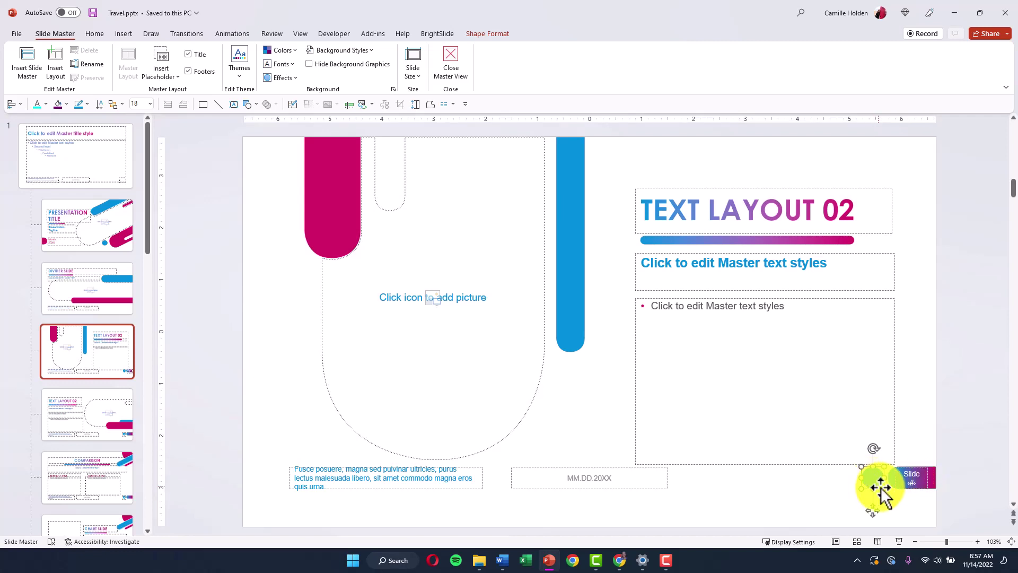
click(894, 503)
- Stretch the gradient footer bar leftward behind the Slide ‹#› number field
click(891, 482)
drag(886, 477, 846, 478)
click(916, 485)
key(Escape)
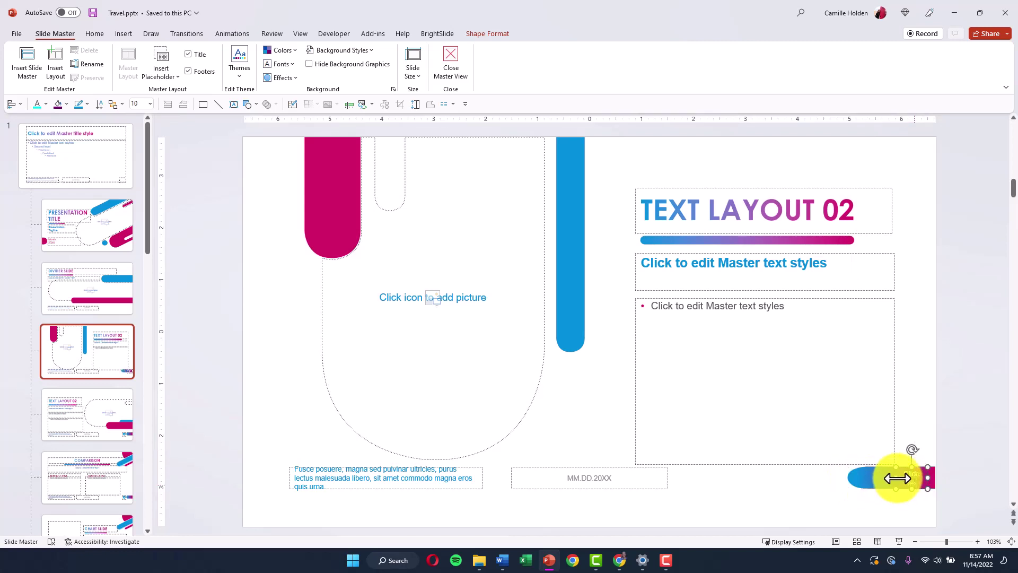
click(1014, 467)
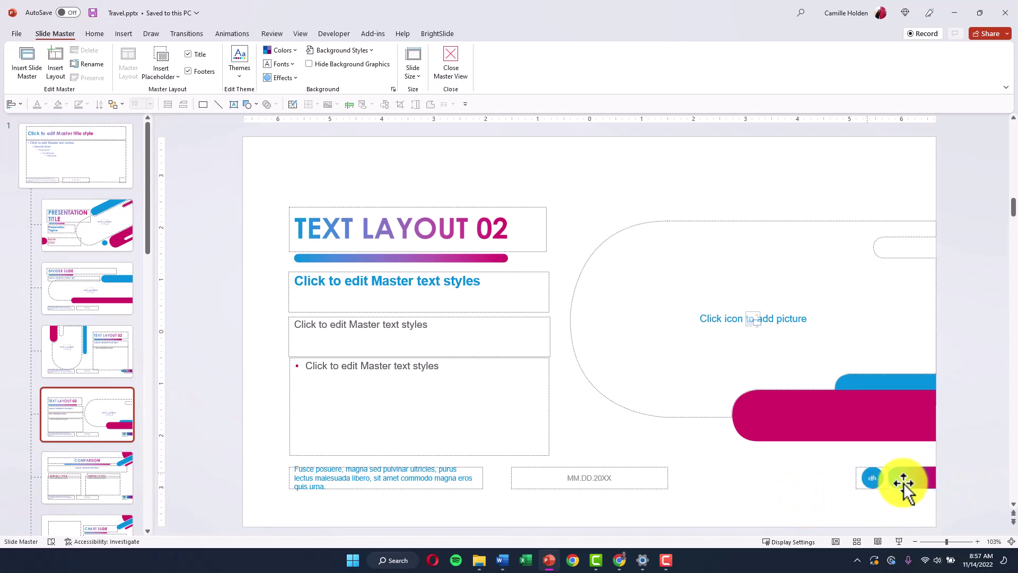
- Compare the master's slide-number placeholder with the one on Text Layout 02
click(115, 179)
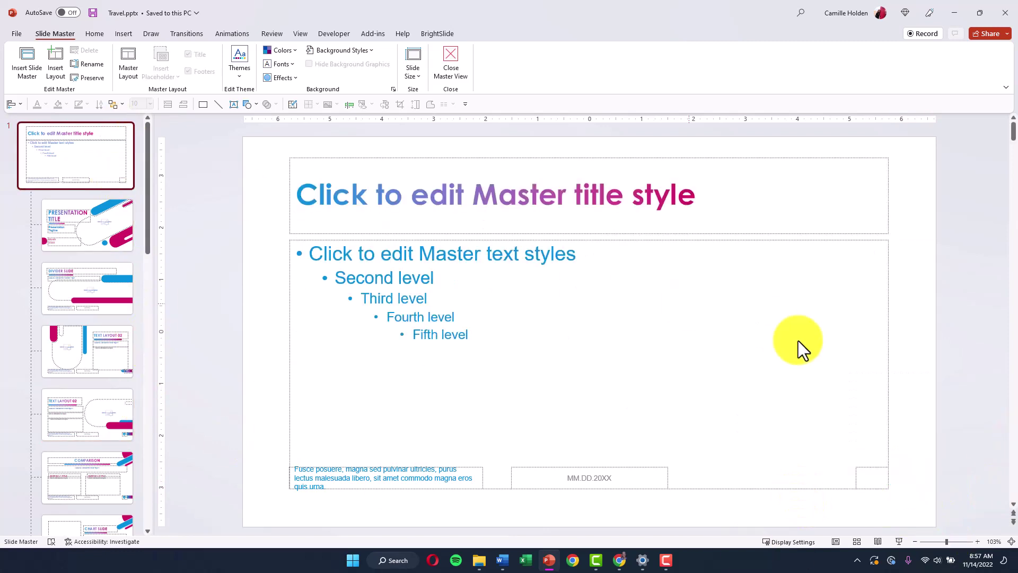
drag(959, 443, 764, 522)
click(82, 369)
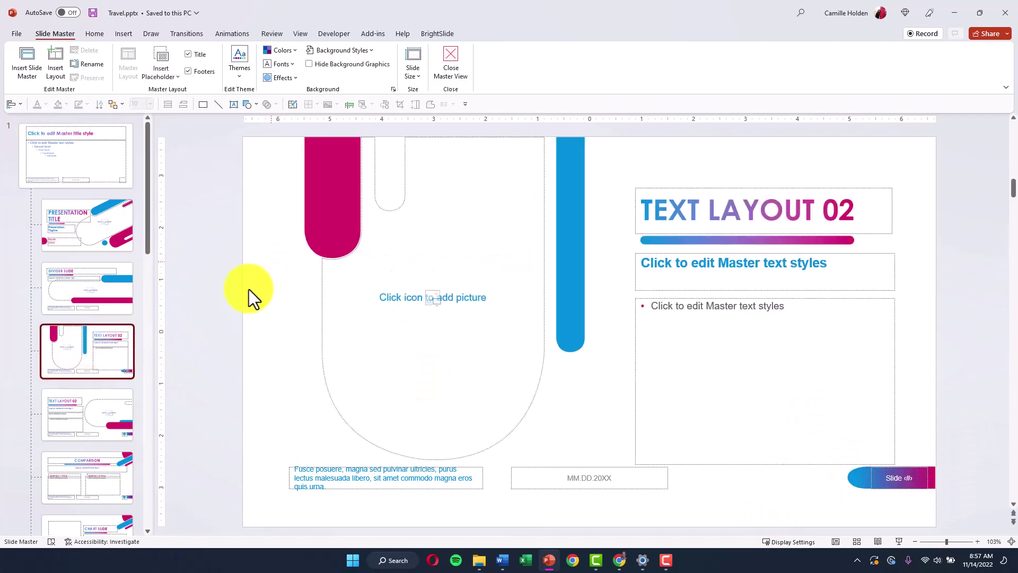
scroll(106, 492, down, 2)
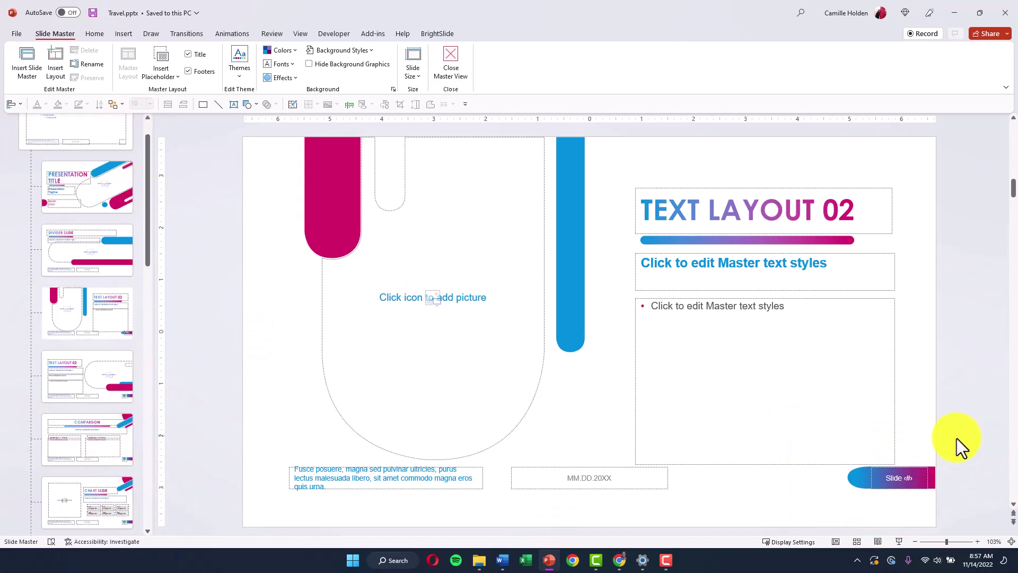
click(80, 139)
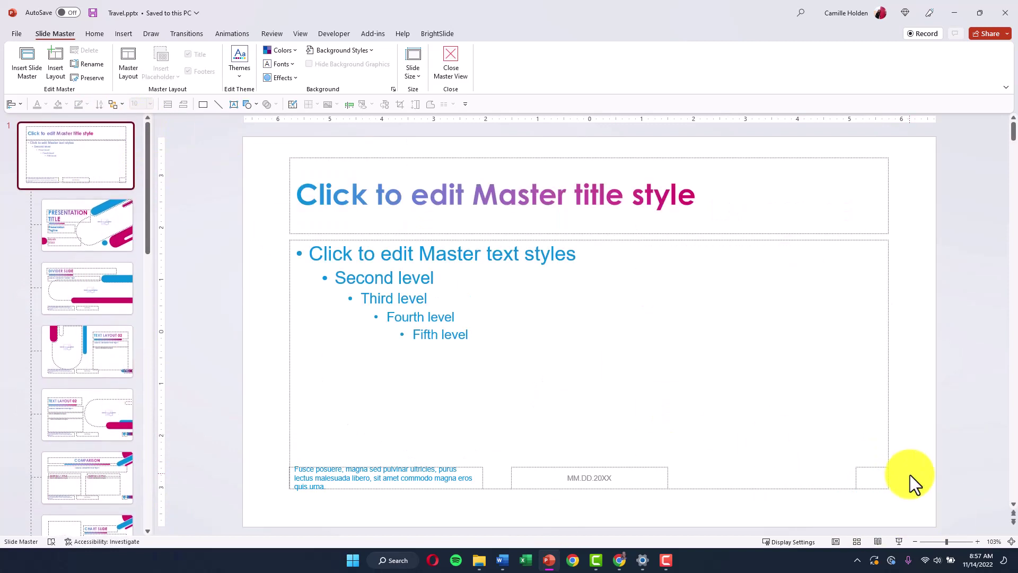
click(868, 471)
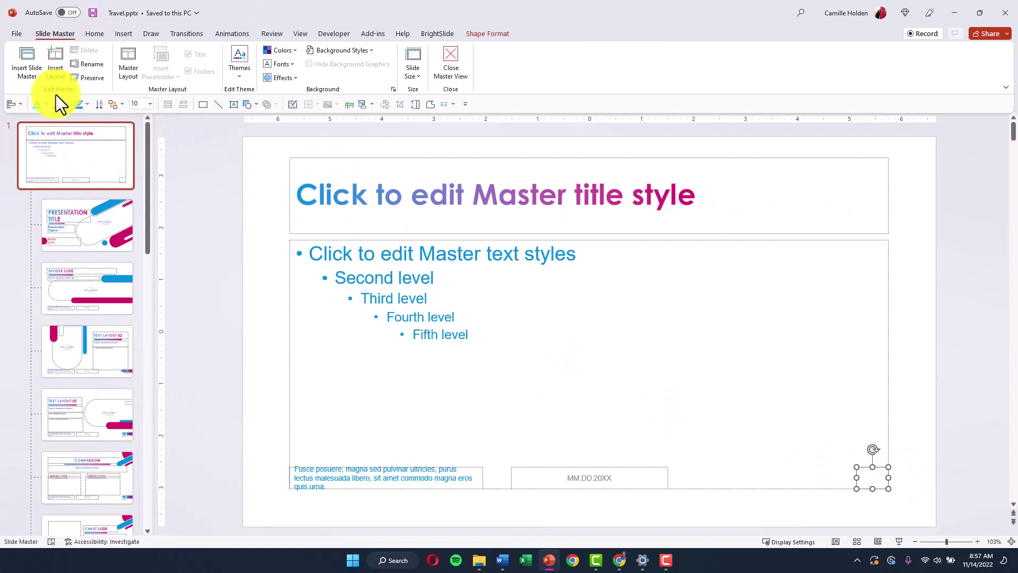
click(75, 370)
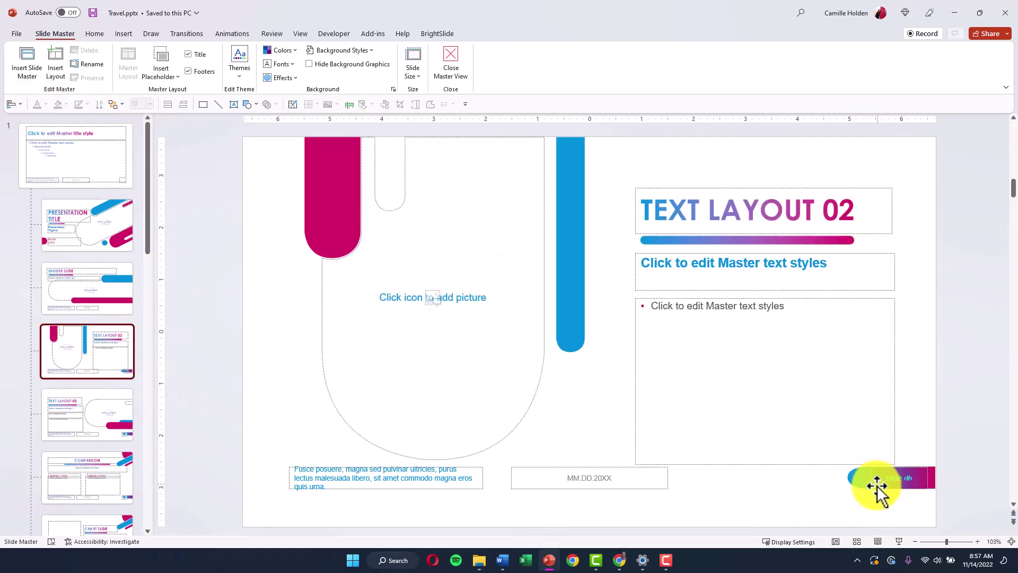
- Widen the master's slide-number placeholder leftward
click(76, 154)
click(884, 478)
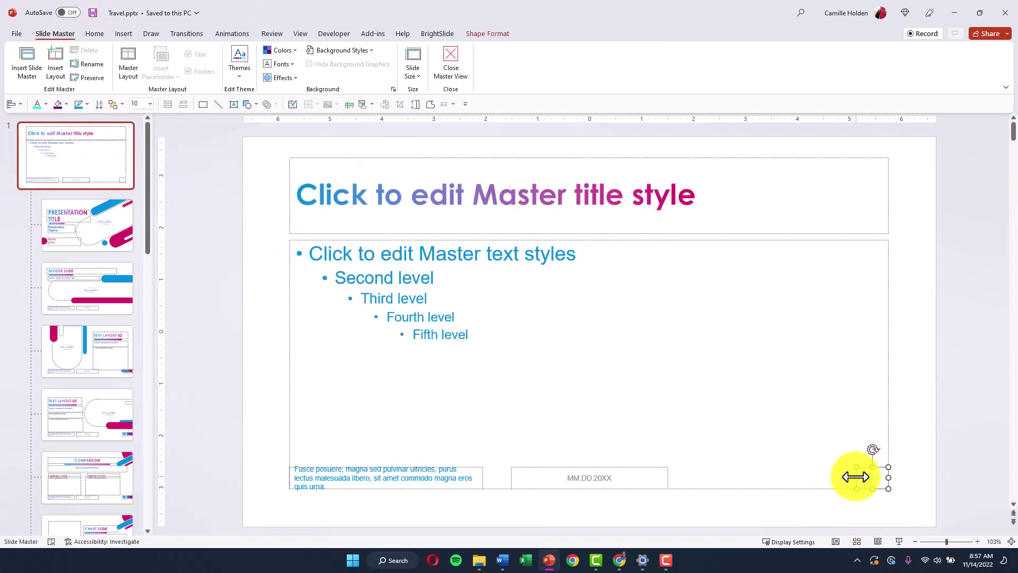
drag(855, 477, 787, 477)
click(836, 483)
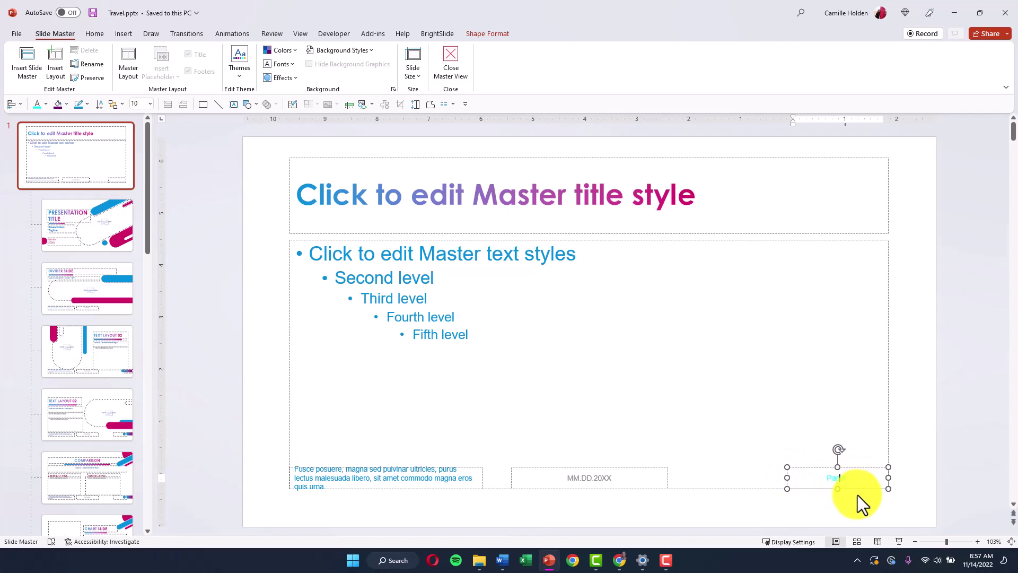
click(972, 452)
- Turn Footers off and back on for Text Layout 02, restoring its Page ‹#› placeholder
click(67, 346)
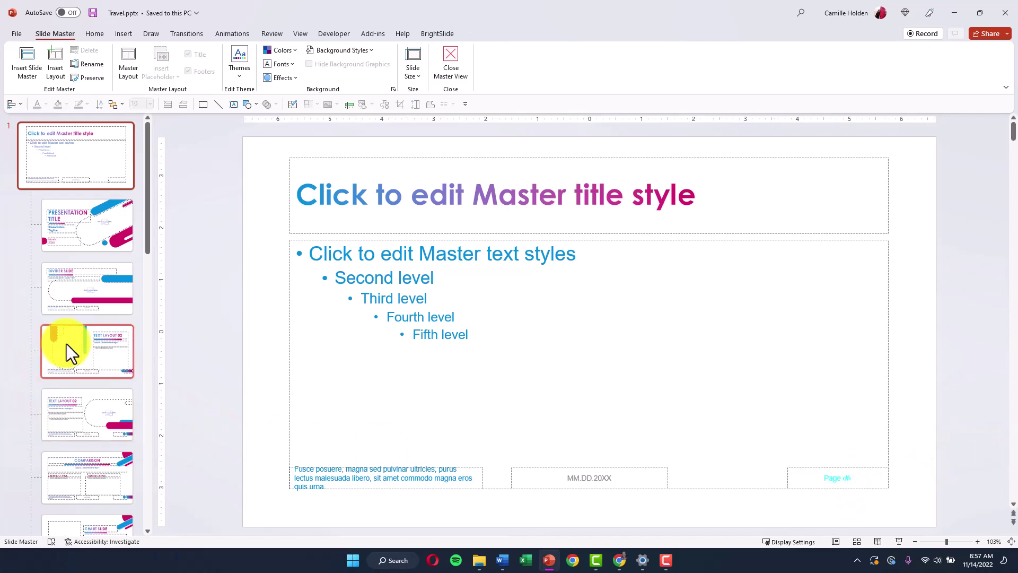
click(895, 478)
click(170, 293)
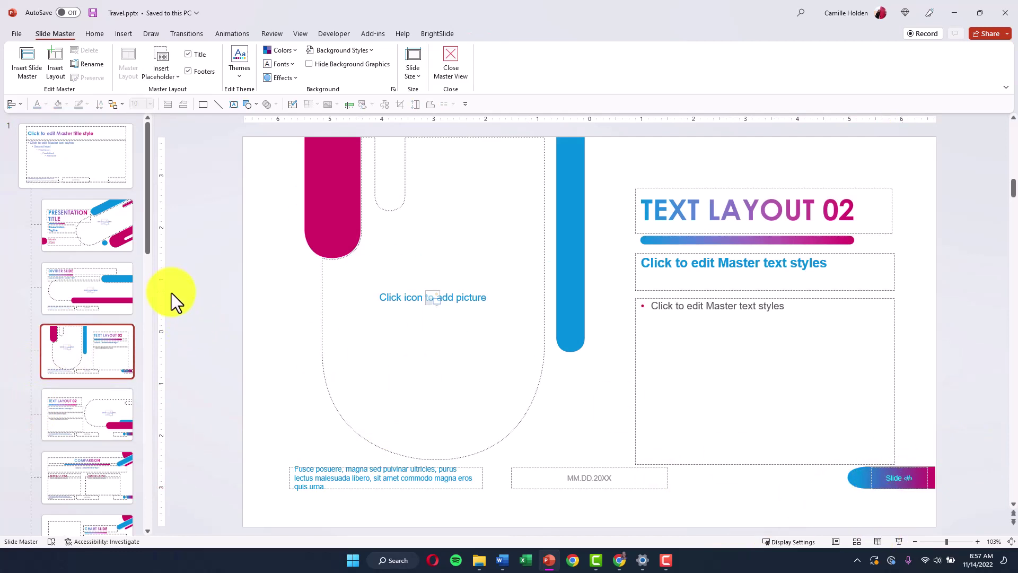
click(213, 76)
click(204, 71)
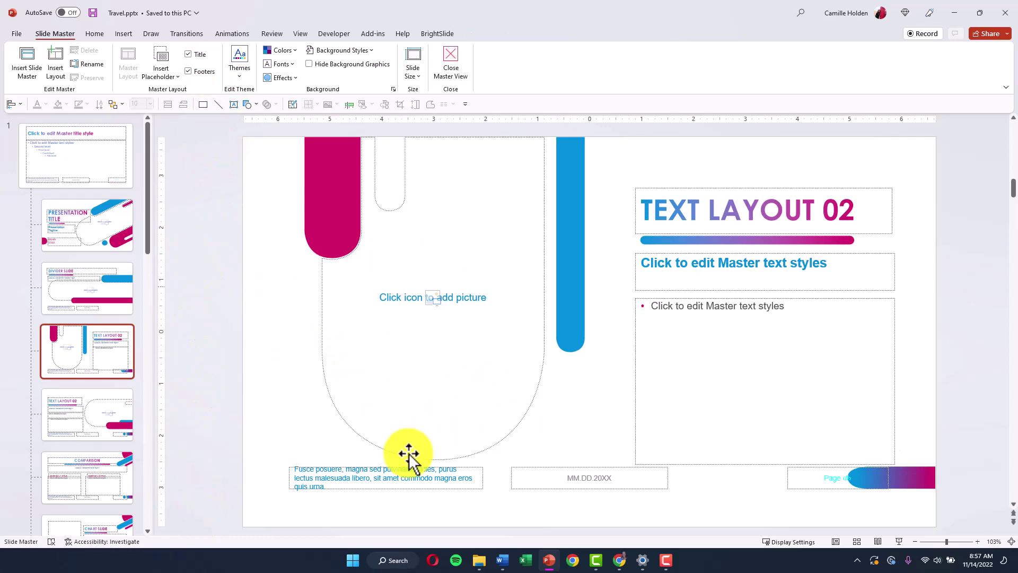
drag(770, 506, 922, 448)
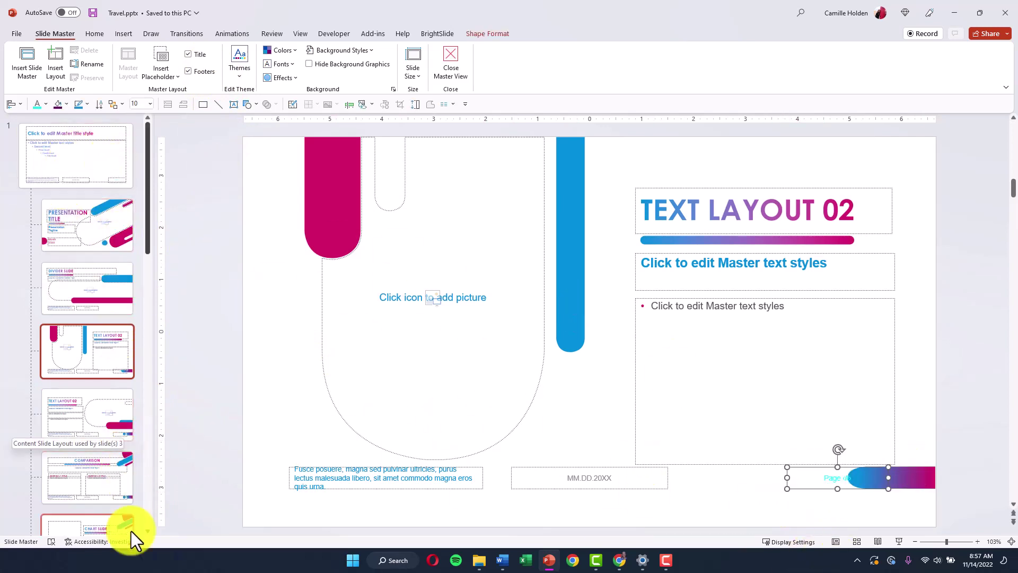
click(179, 351)
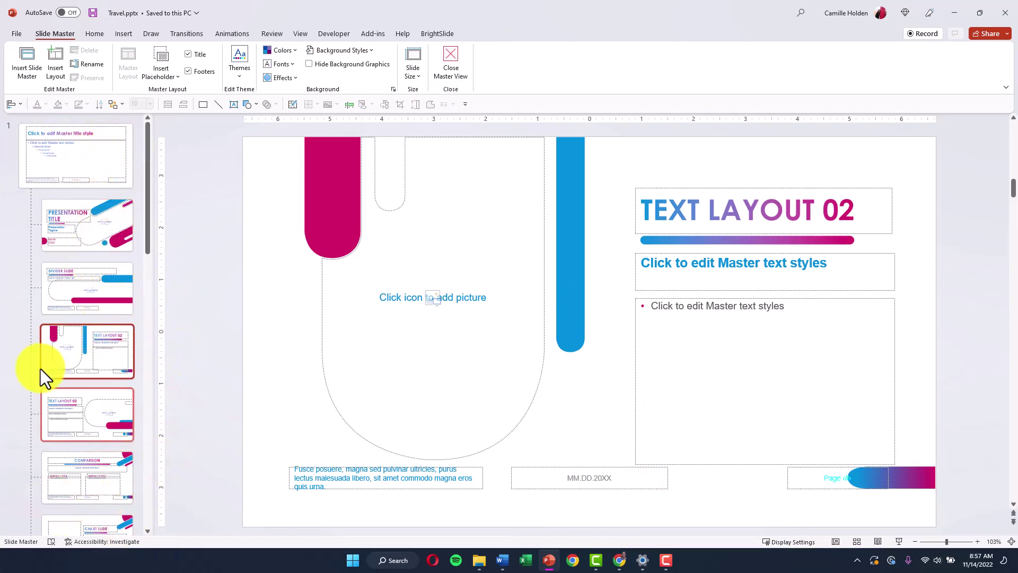
- Close Master View and check the slide-number badges on slides 5 and 2
click(451, 63)
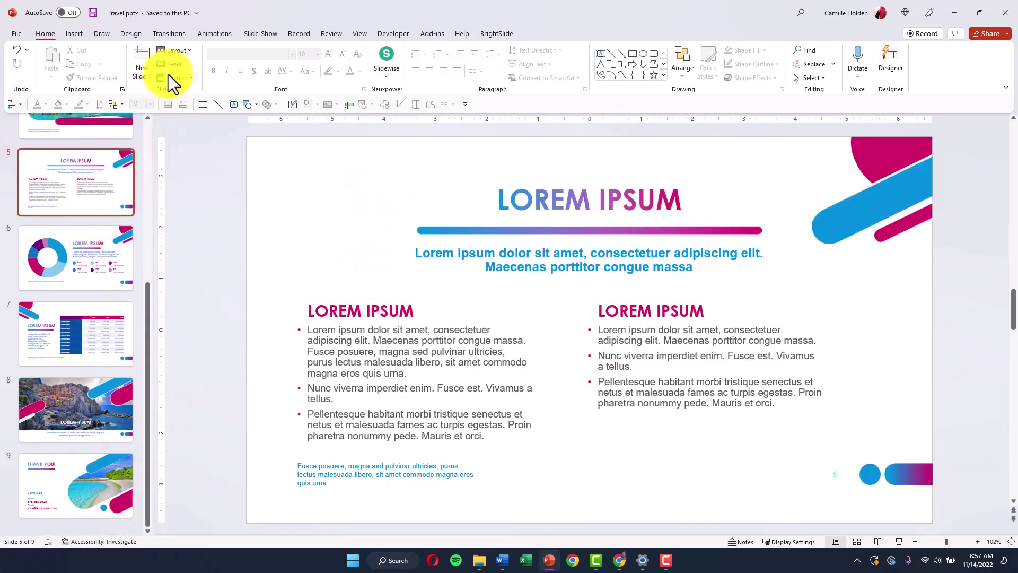
click(843, 481)
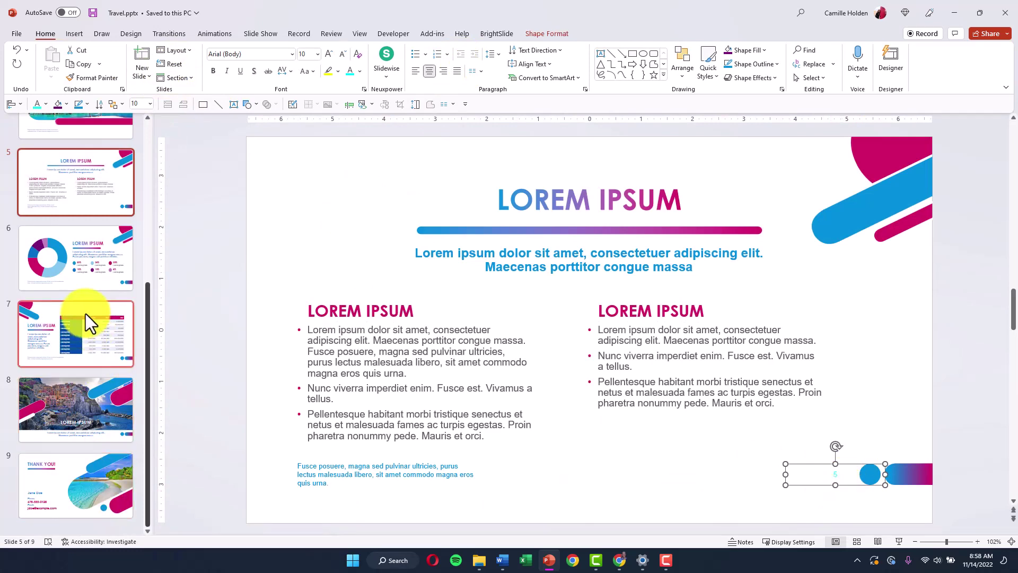
scroll(85, 314, up, 8)
click(109, 247)
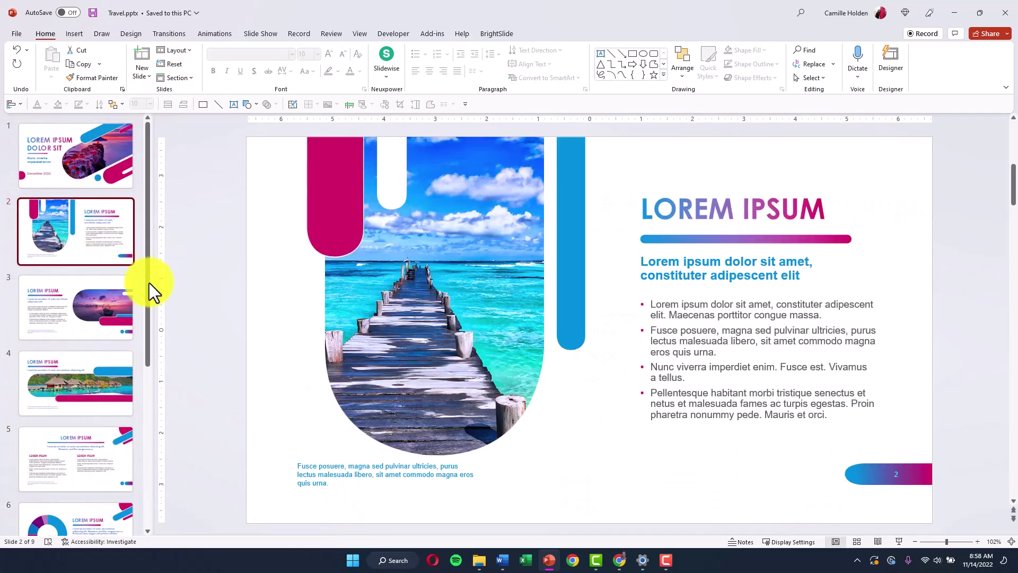
click(899, 480)
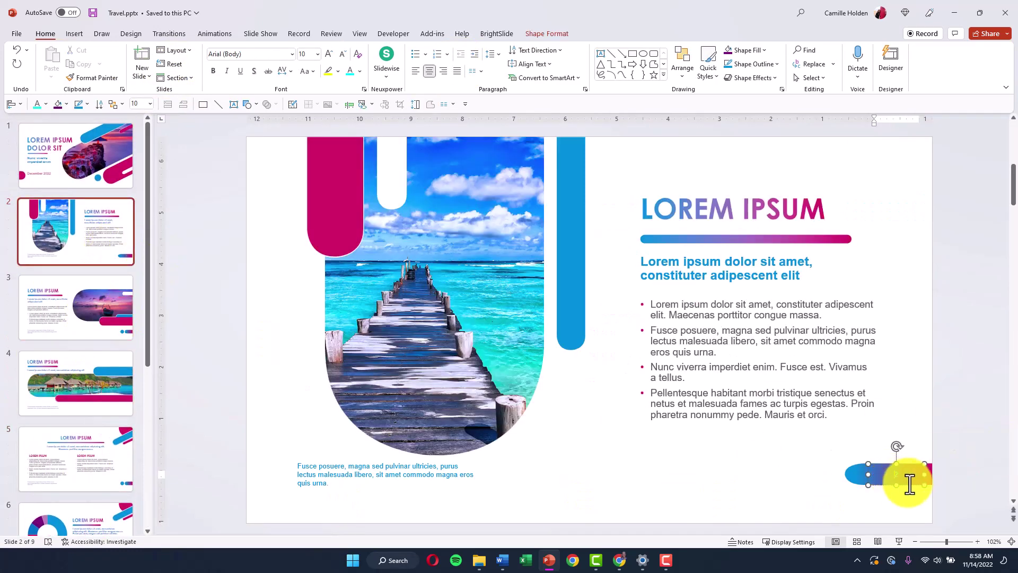
- Set the number 6 in slide 6's corner badge to white font colour
click(21, 330)
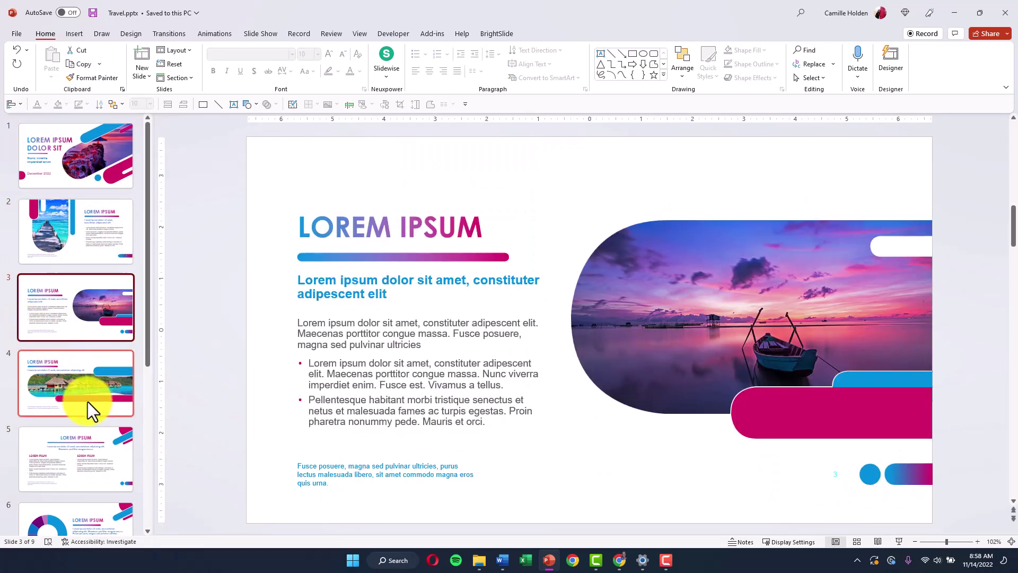
scroll(95, 472, down, 3)
click(106, 381)
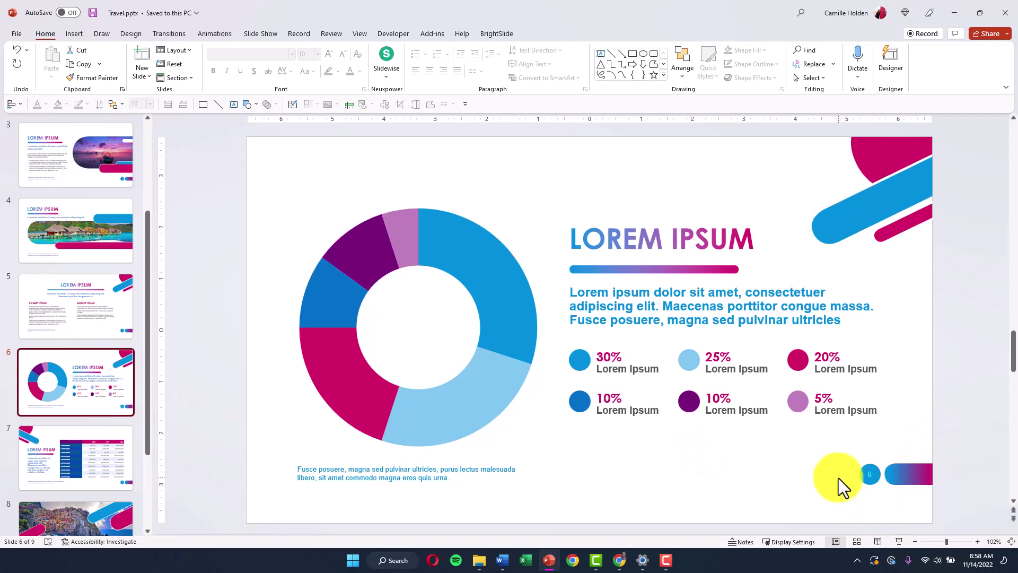
click(871, 479)
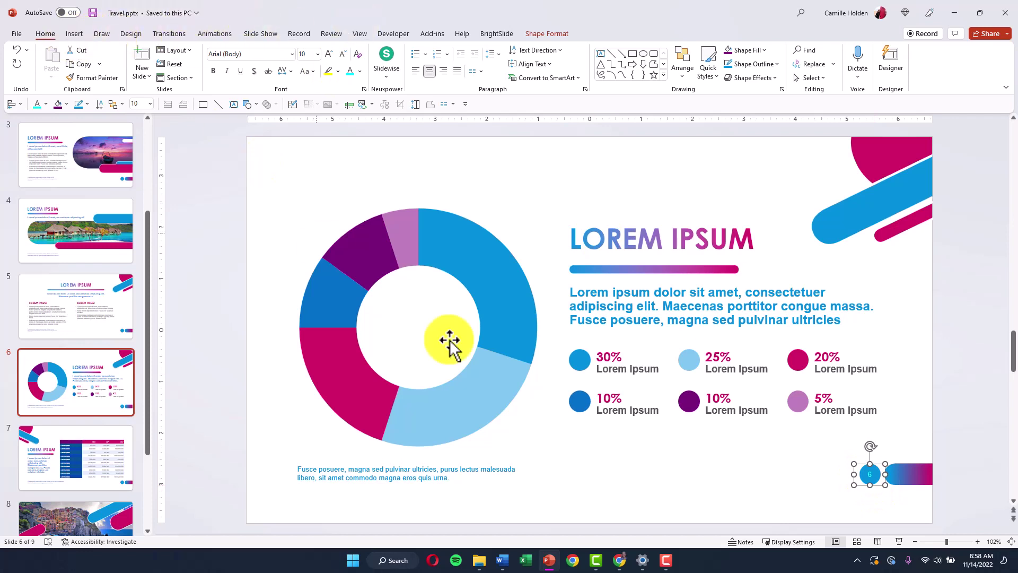
click(46, 106)
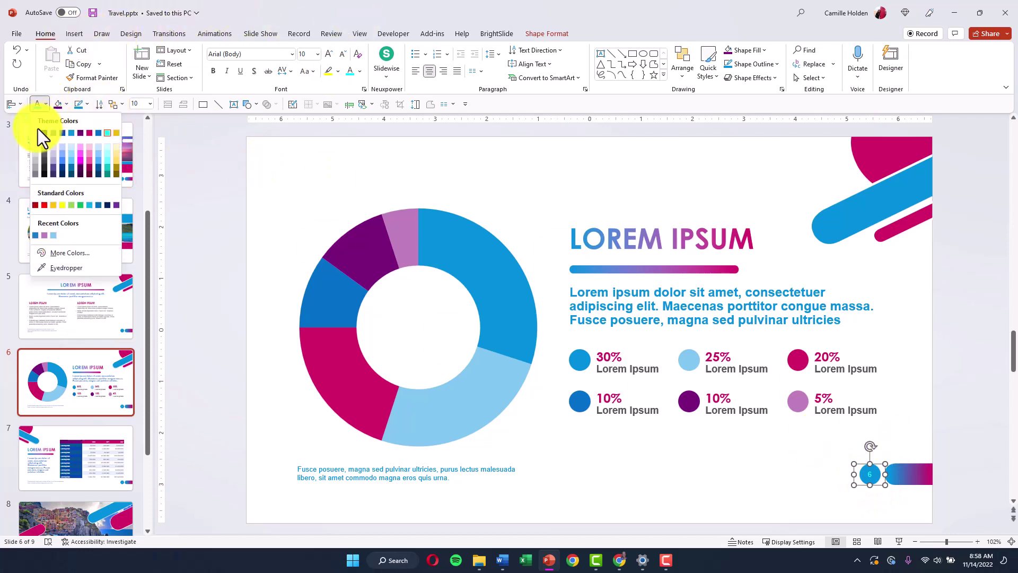
click(36, 133)
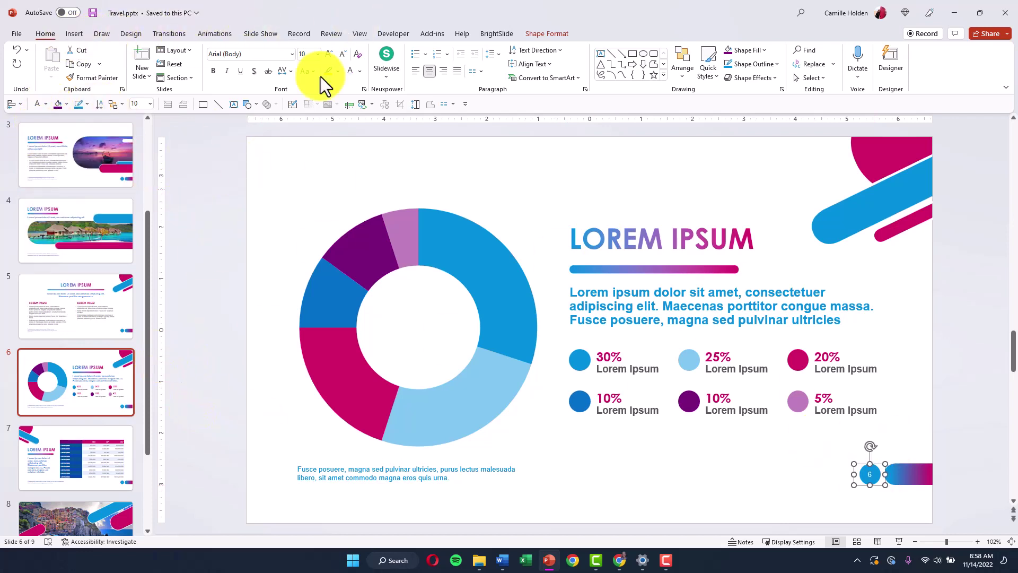
- Turn off the footer text in Header & Footer and apply it to all slides
click(76, 33)
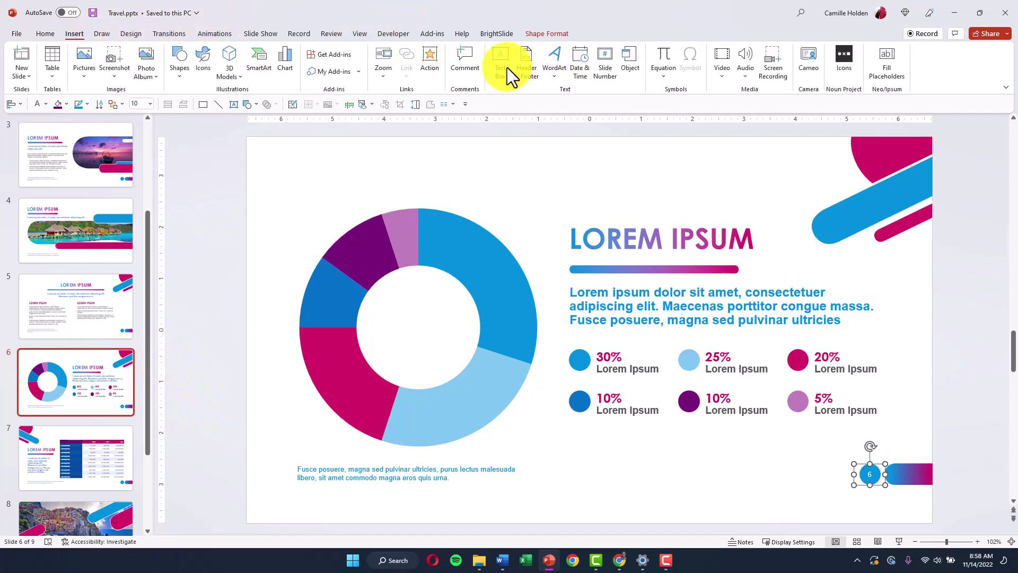
click(527, 63)
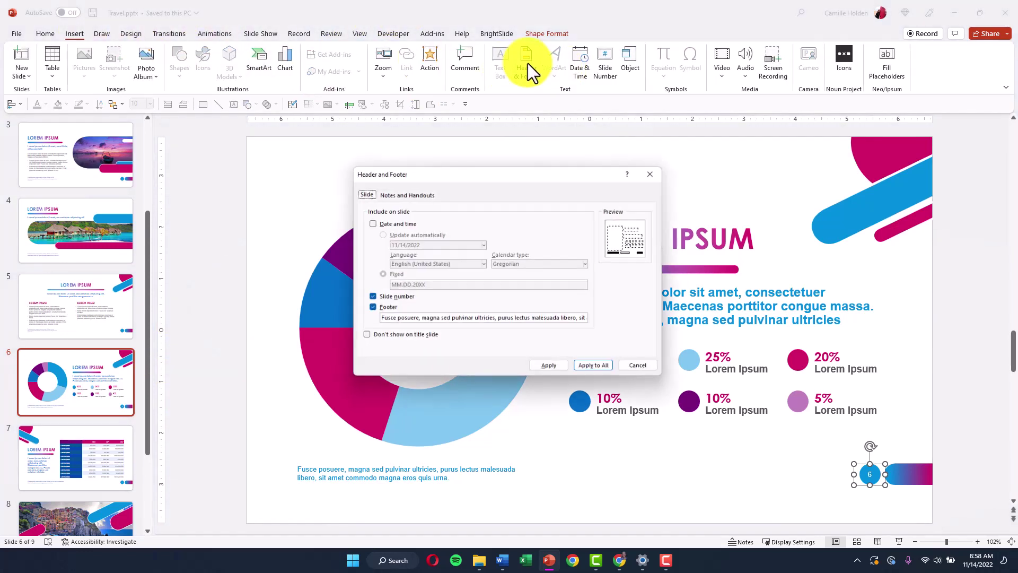
click(368, 309)
click(598, 370)
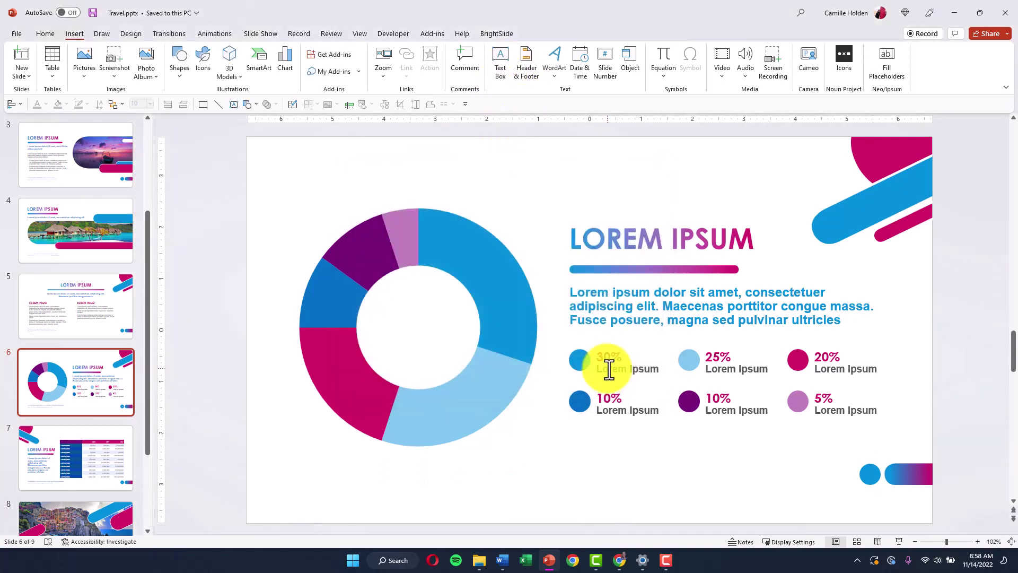
- Turn on slide numbers and footer text, applied to all slides
click(539, 60)
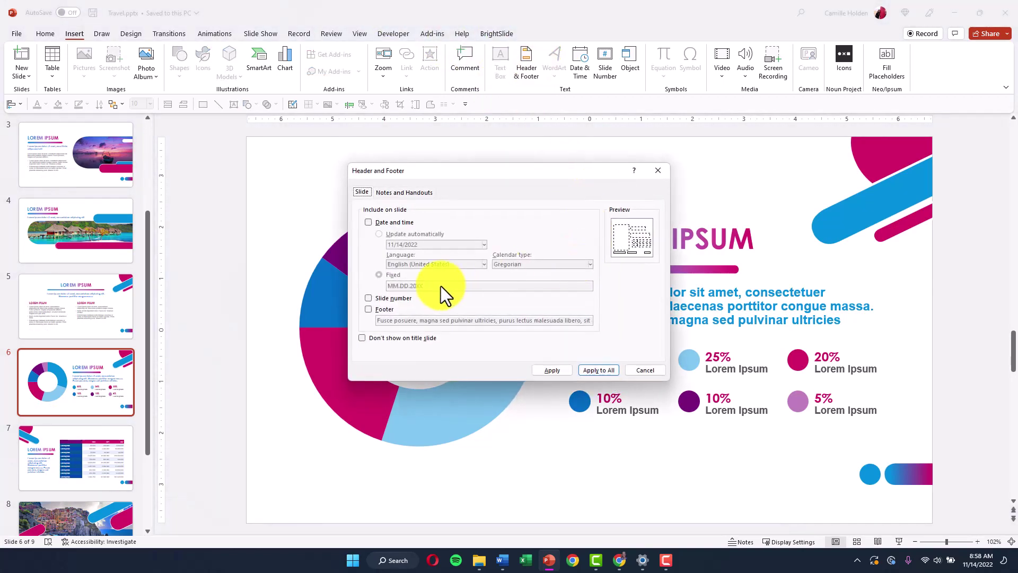
click(368, 299)
click(368, 308)
click(608, 371)
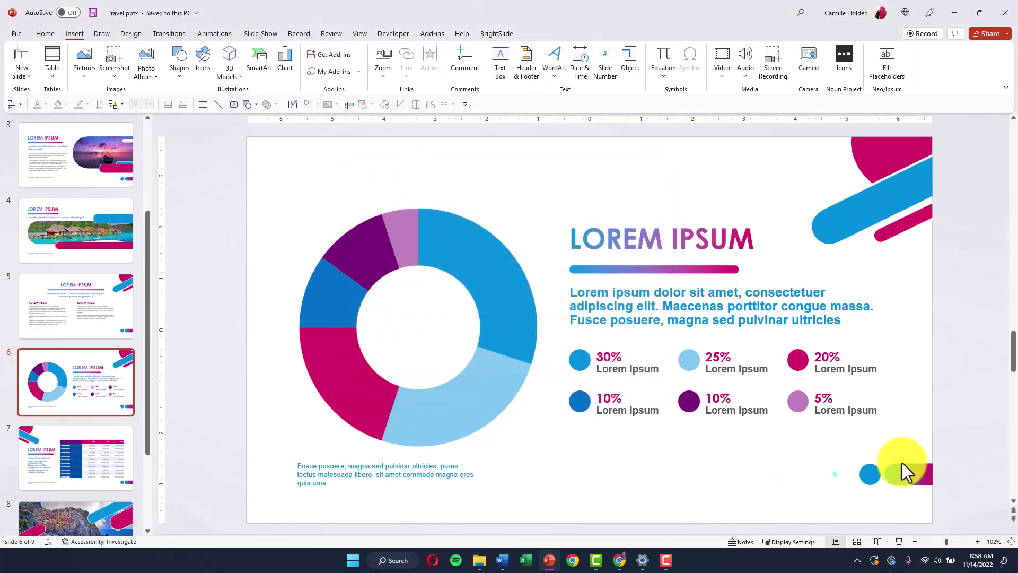
- Reapply the Chart Slide layout to slide 6
click(53, 34)
click(183, 49)
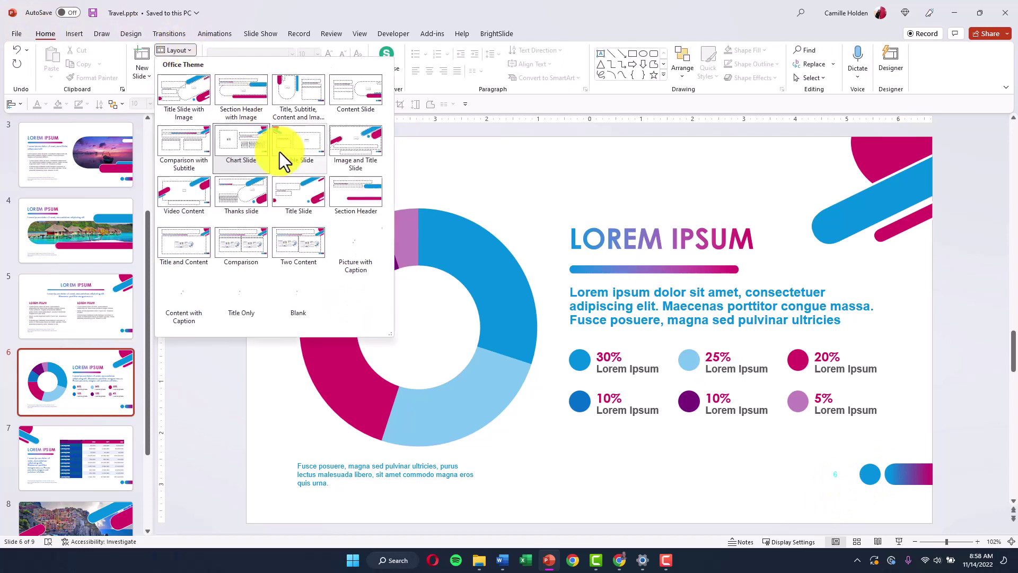
click(249, 137)
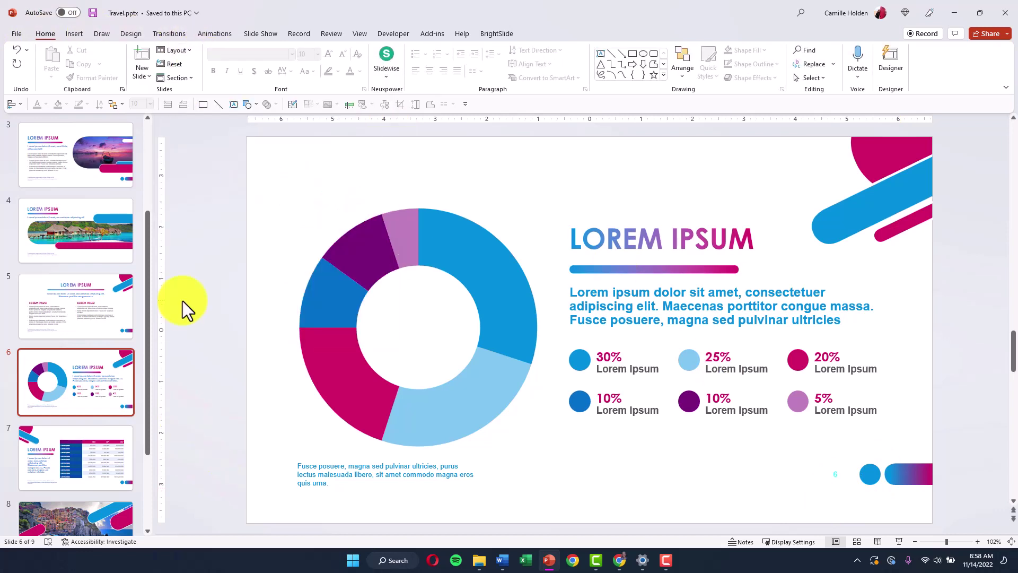
- From the title slide, turn on slide numbers again and apply them to every slide
drag(147, 250, 142, 125)
click(112, 148)
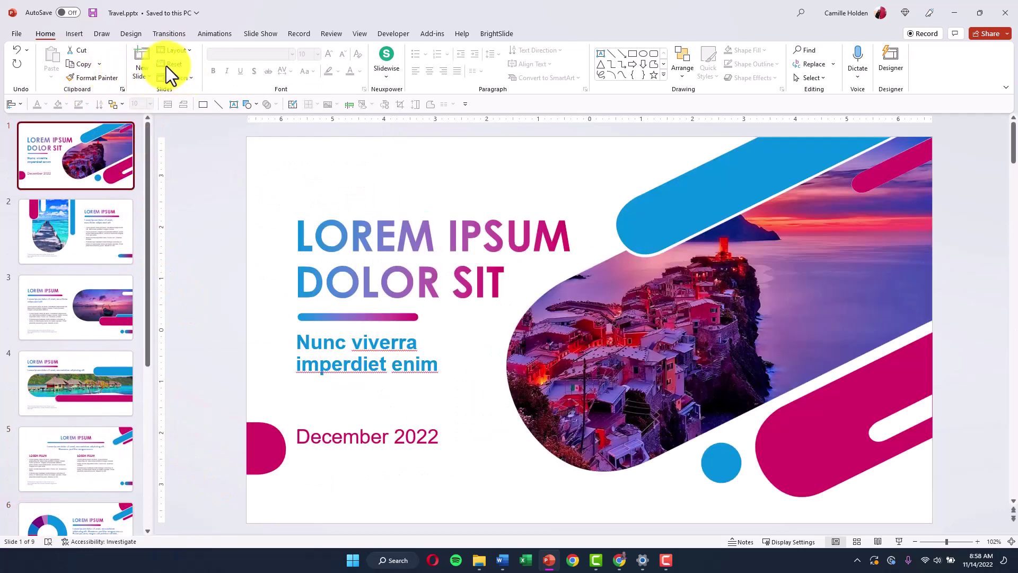
click(74, 34)
click(527, 66)
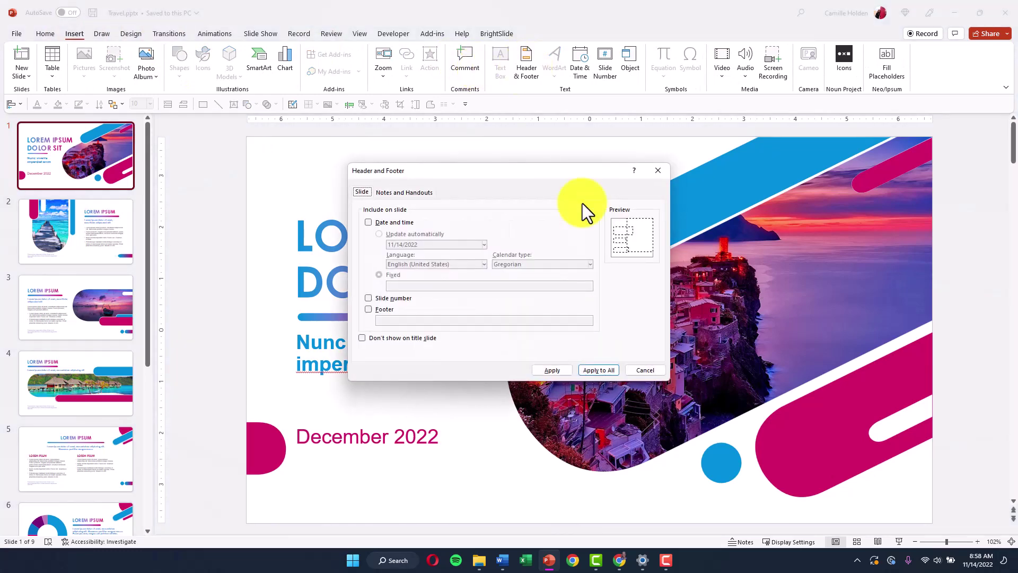
click(402, 299)
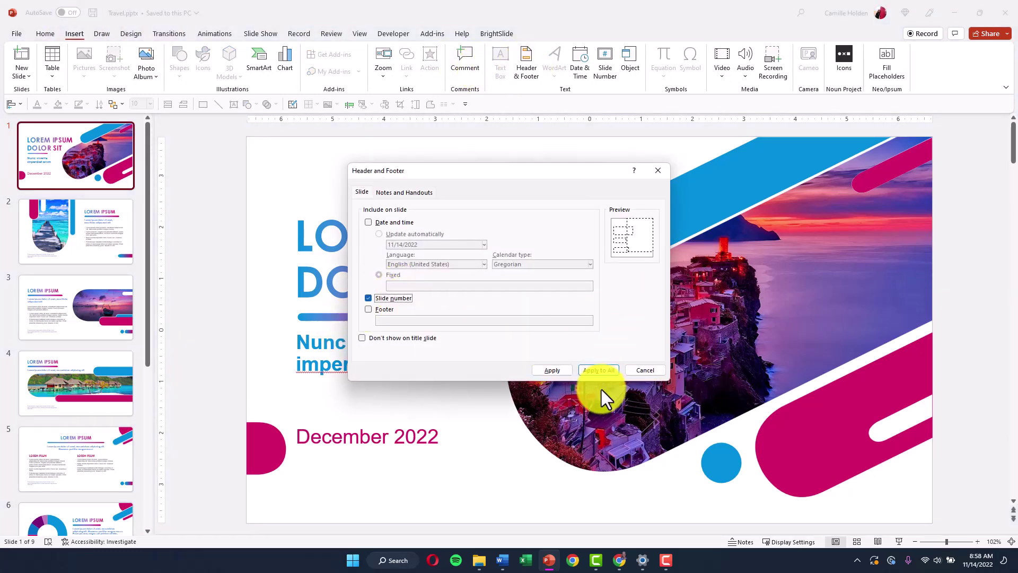
click(599, 372)
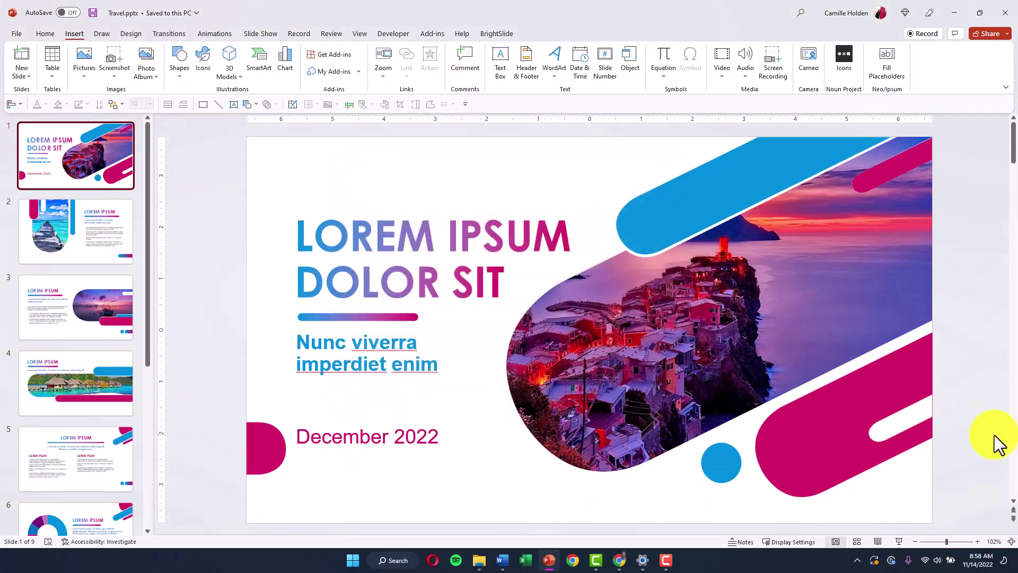